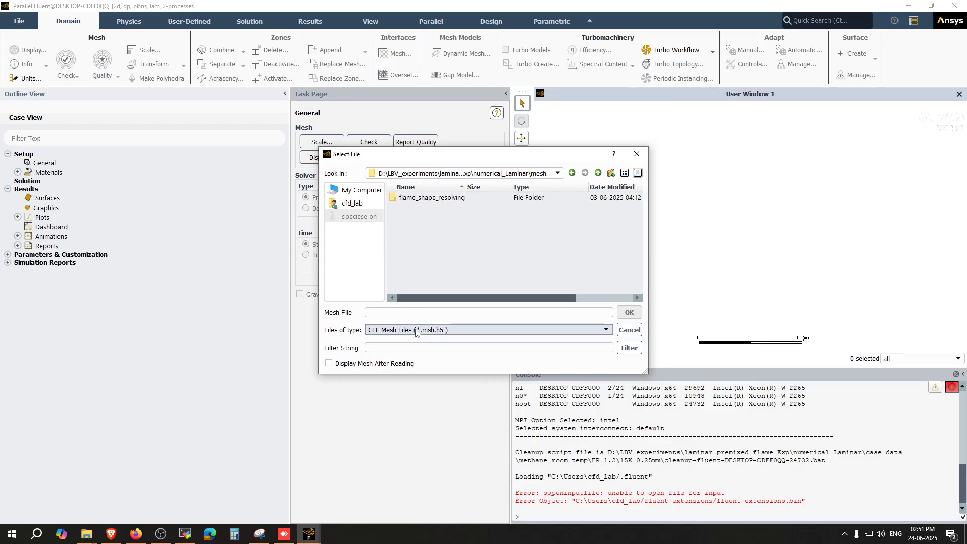
Step: Read the mesh file mesh_15K_0.25mm.msh after switching the file filter to all mesh files
click(409, 332)
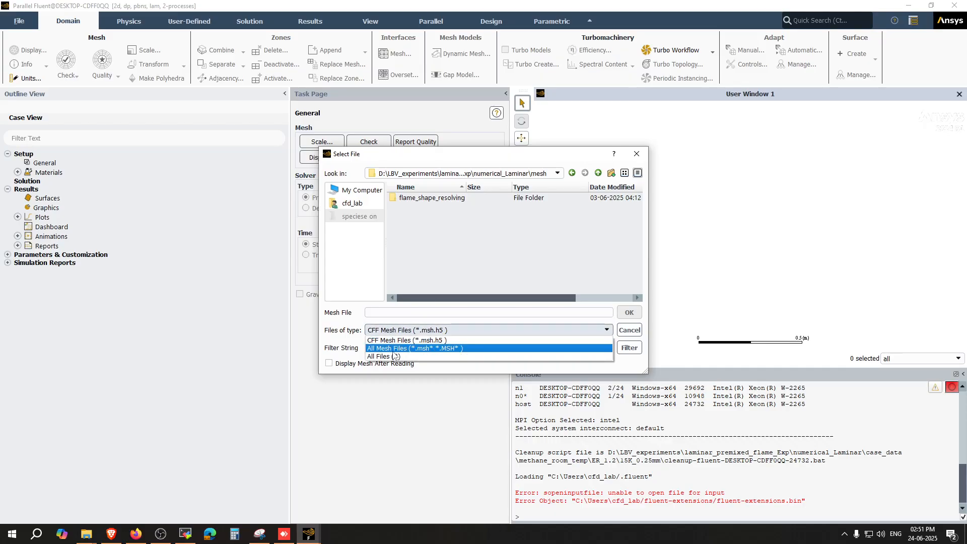
click(405, 343)
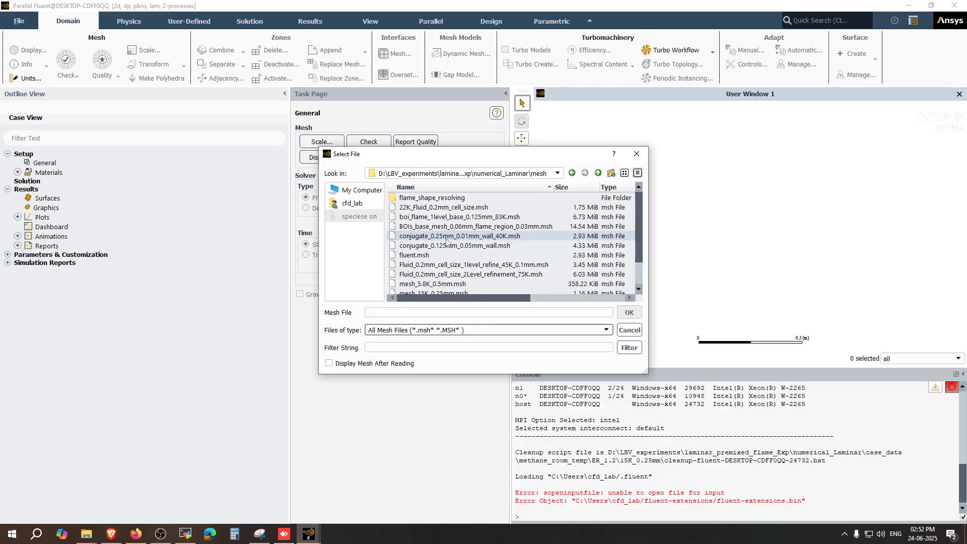
scroll(453, 246, down, 1)
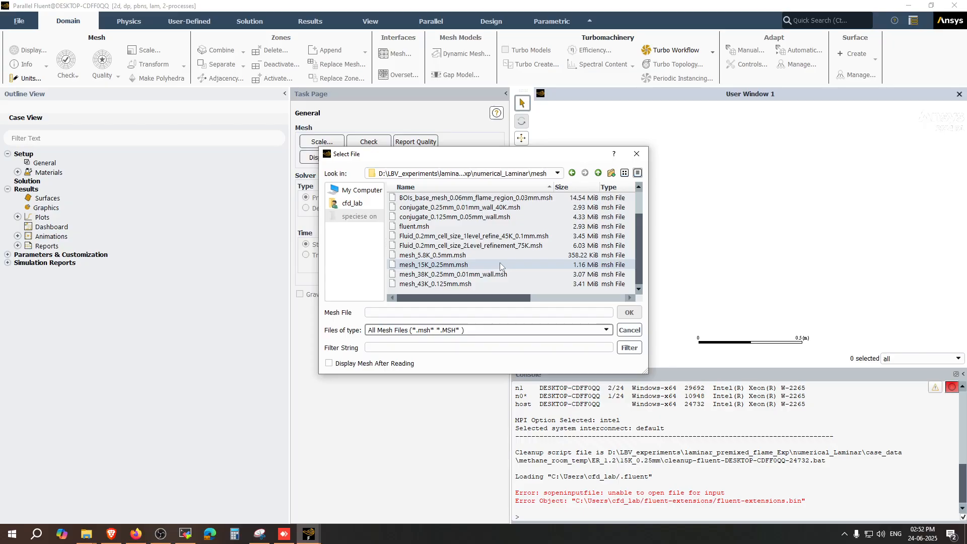
double_click(480, 264)
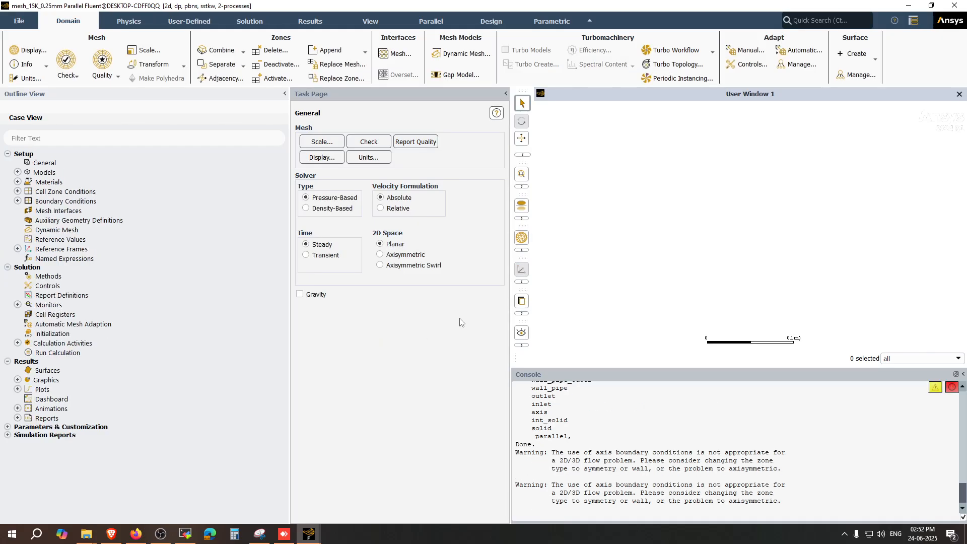
Step: Set the mesh view length unit to mm in the Scale Mesh dialog and close it
click(322, 141)
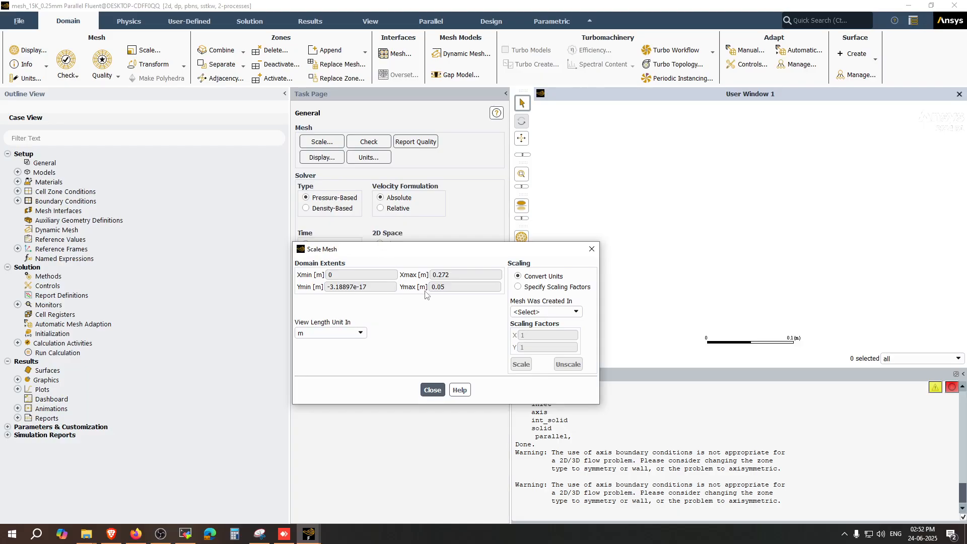
click(360, 333)
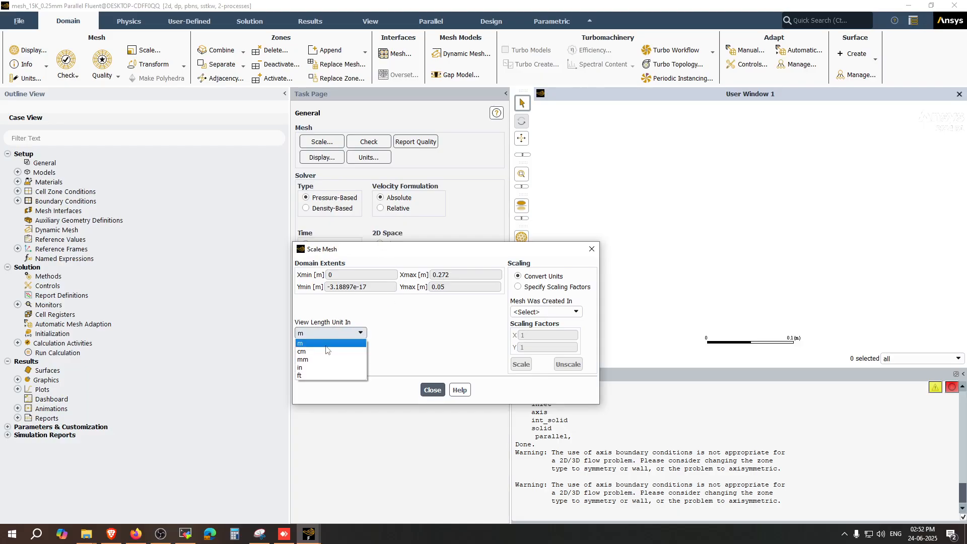
click(310, 359)
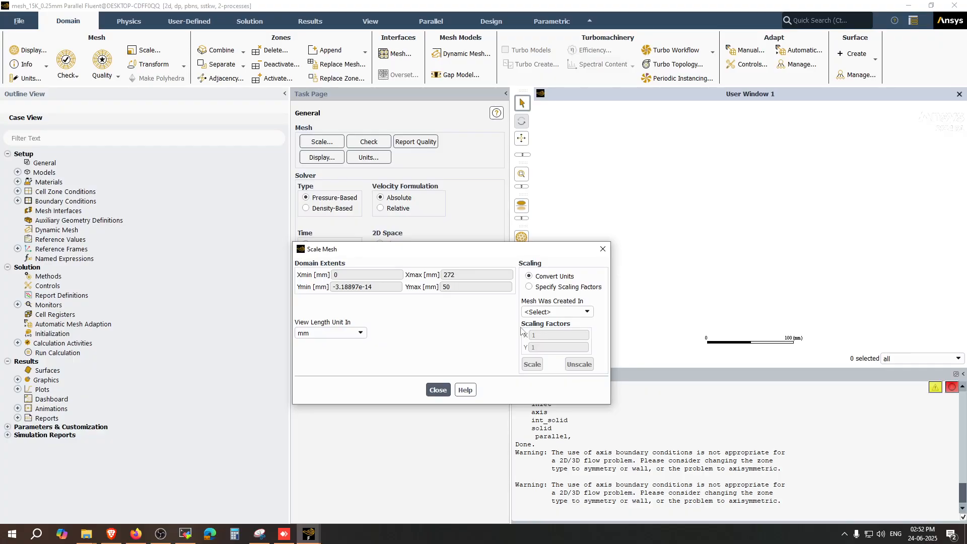
click(545, 312)
click(487, 324)
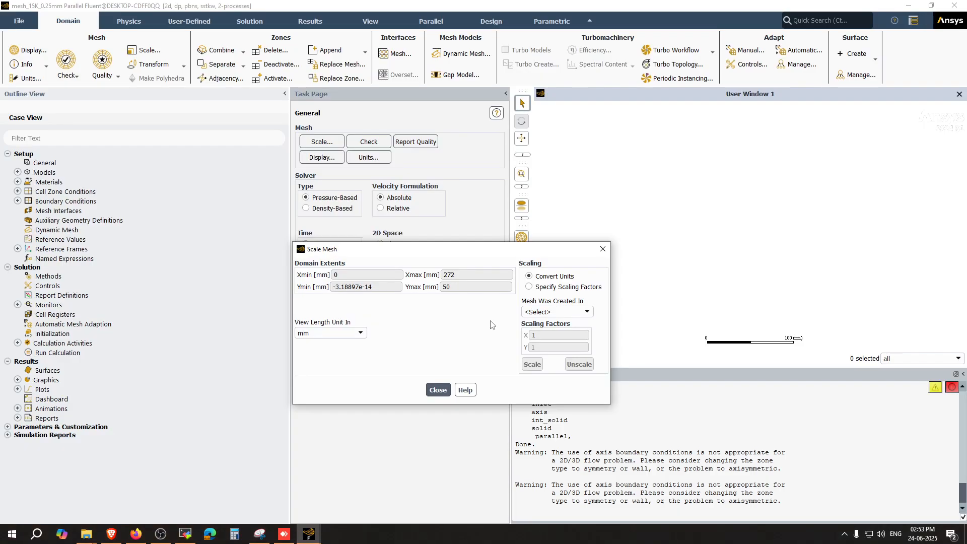
click(538, 313)
click(499, 321)
click(450, 389)
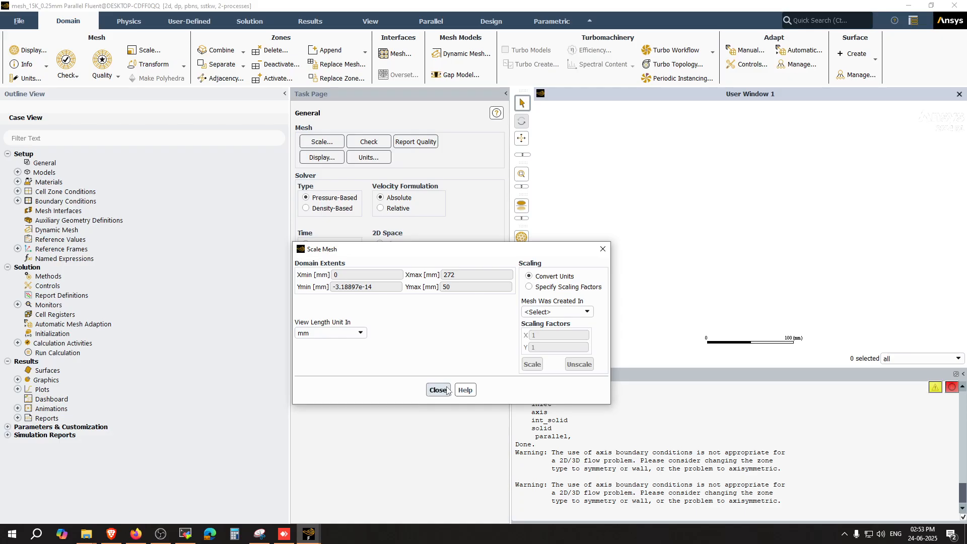
Step: Recheck mm as the view length unit in the Scale Mesh dialog and close it
click(334, 150)
click(437, 390)
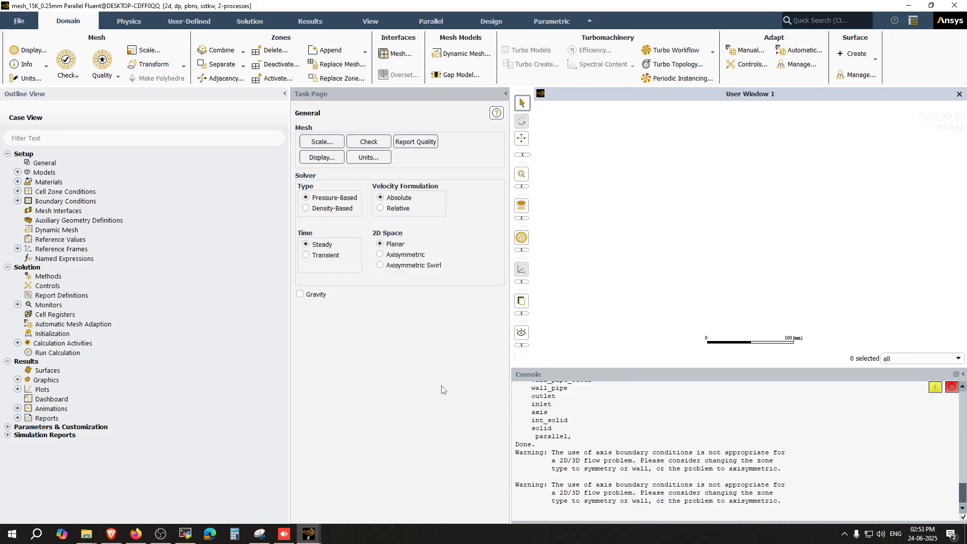
click(323, 143)
click(353, 333)
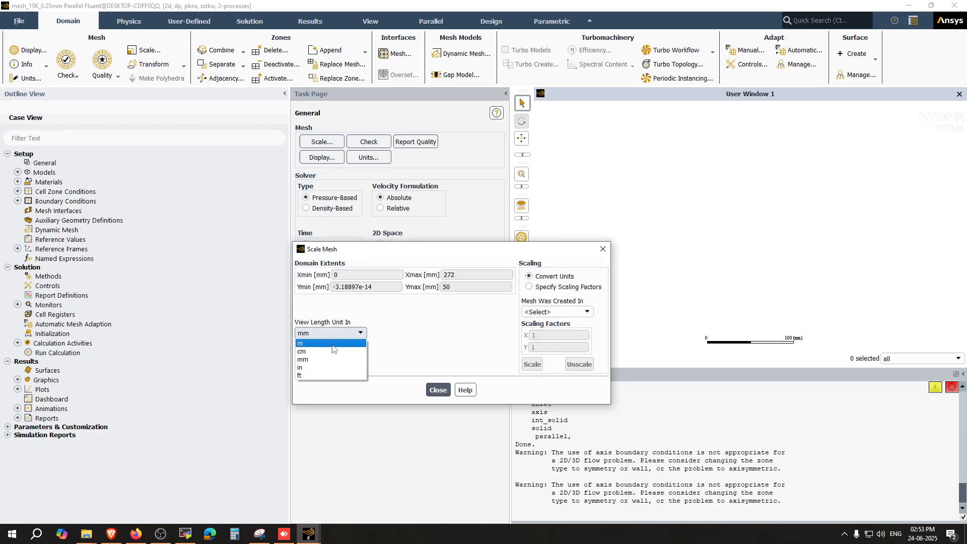
click(319, 360)
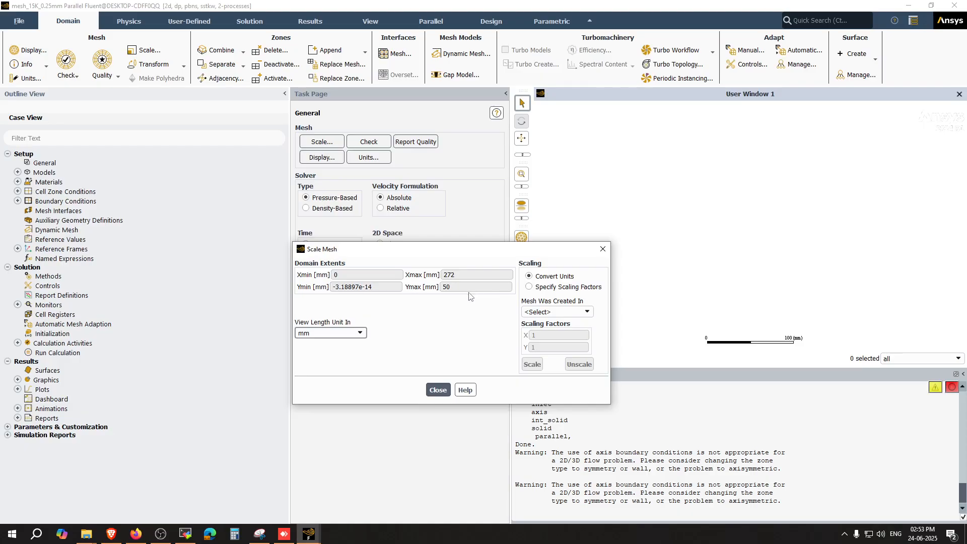
click(438, 390)
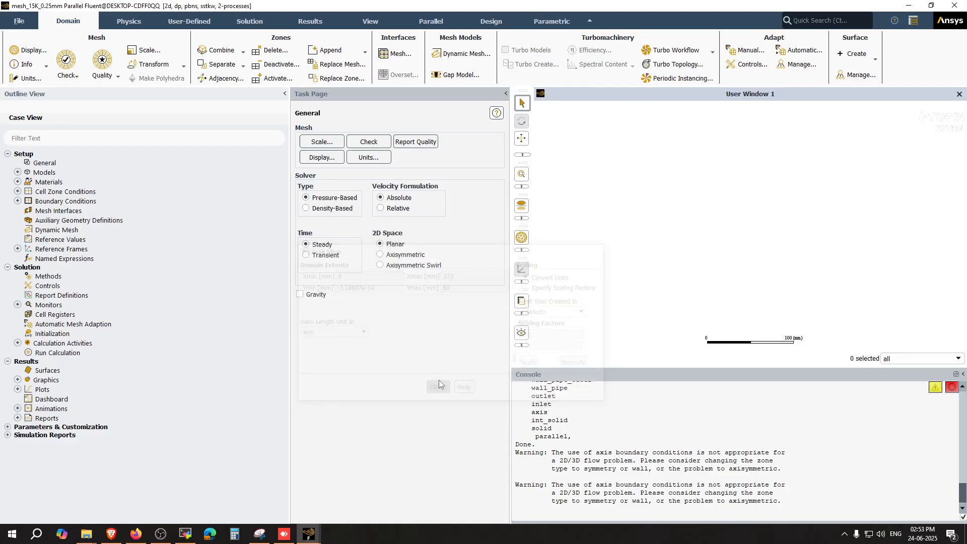
Step: Display the mesh edges of all surfaces in the graphics window
click(322, 158)
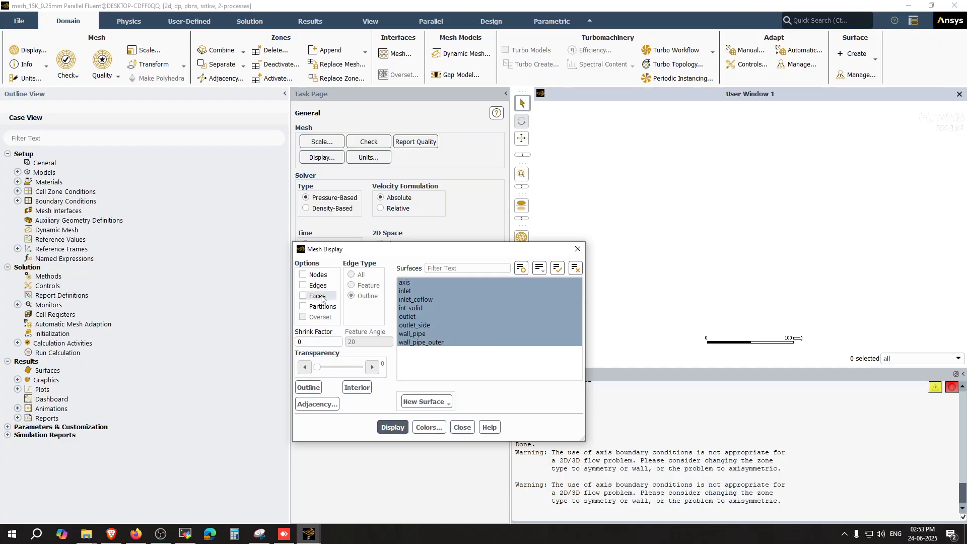
click(393, 428)
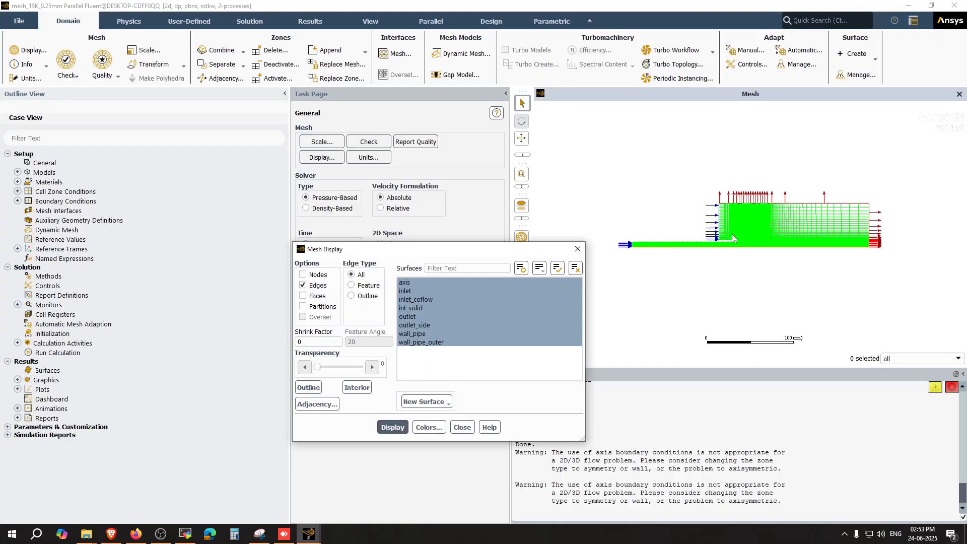
scroll(739, 241, up, 2)
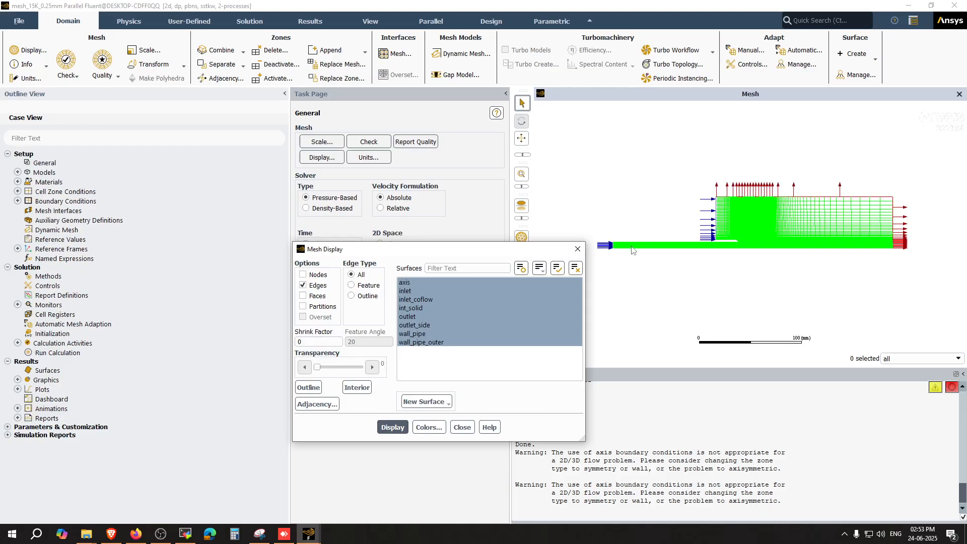
drag(509, 254, 401, 215)
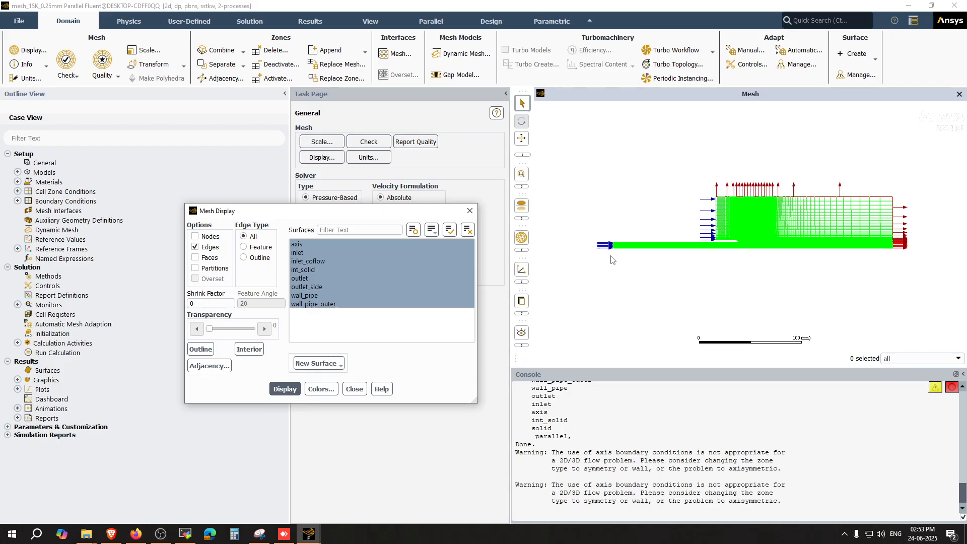
Step: Inspect the mesh around the inlet pipe and the refined flame region of the domain
click(333, 271)
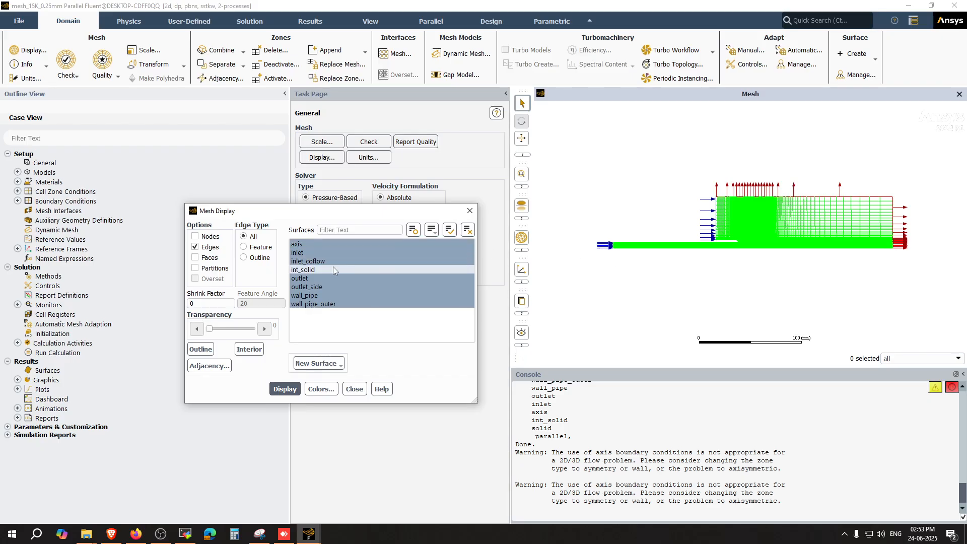
click(334, 269)
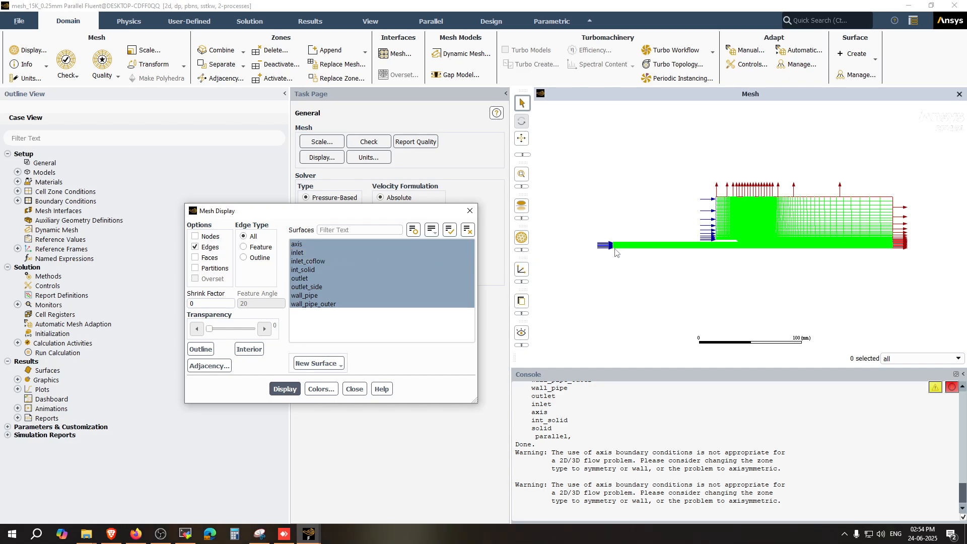
scroll(611, 249, up, 2)
scroll(615, 245, up, 3)
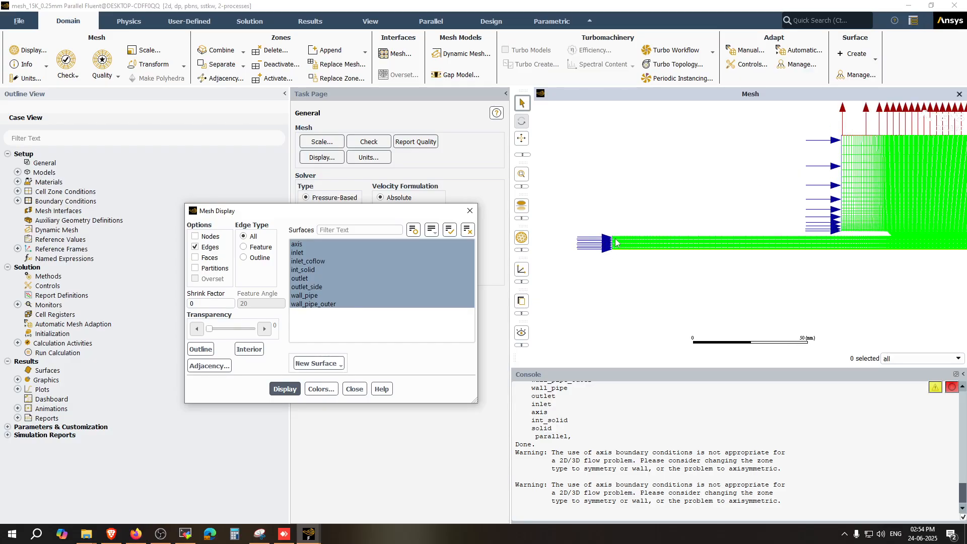
scroll(616, 252, down, 4)
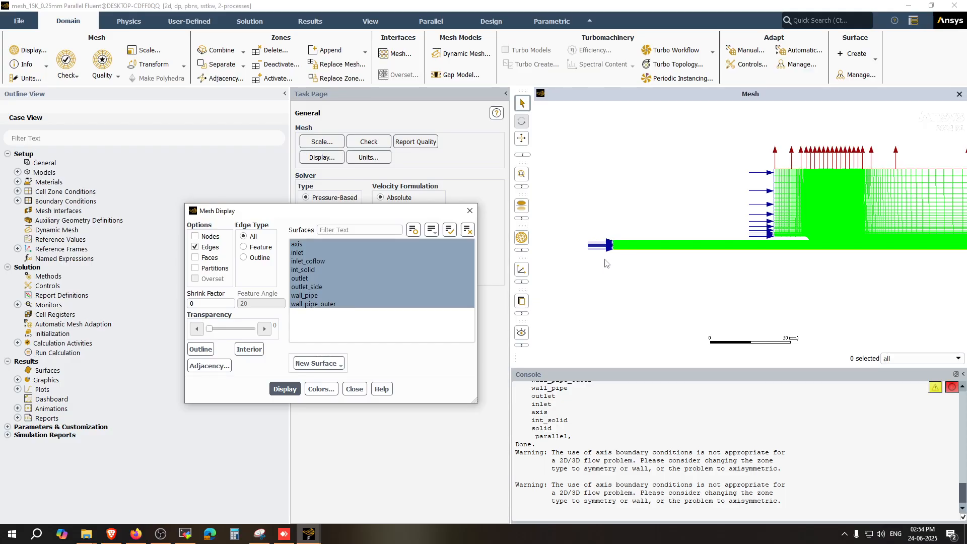
scroll(610, 267, down, 2)
scroll(615, 263, up, 5)
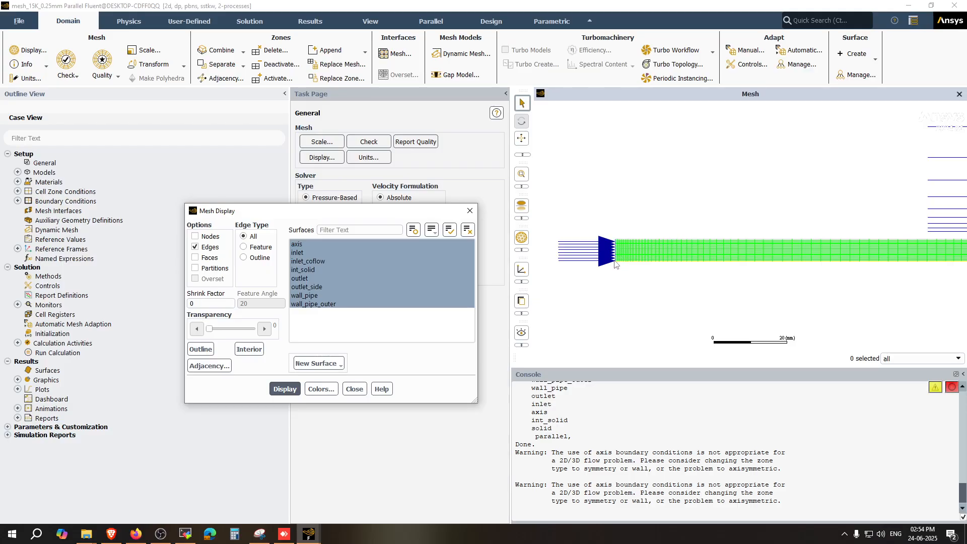
scroll(615, 264, down, 3)
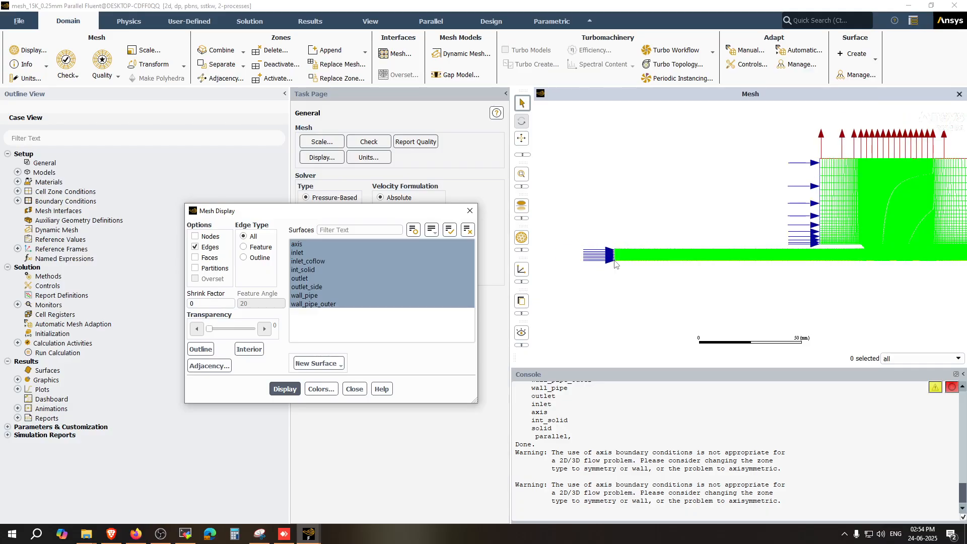
scroll(614, 265, up, 2)
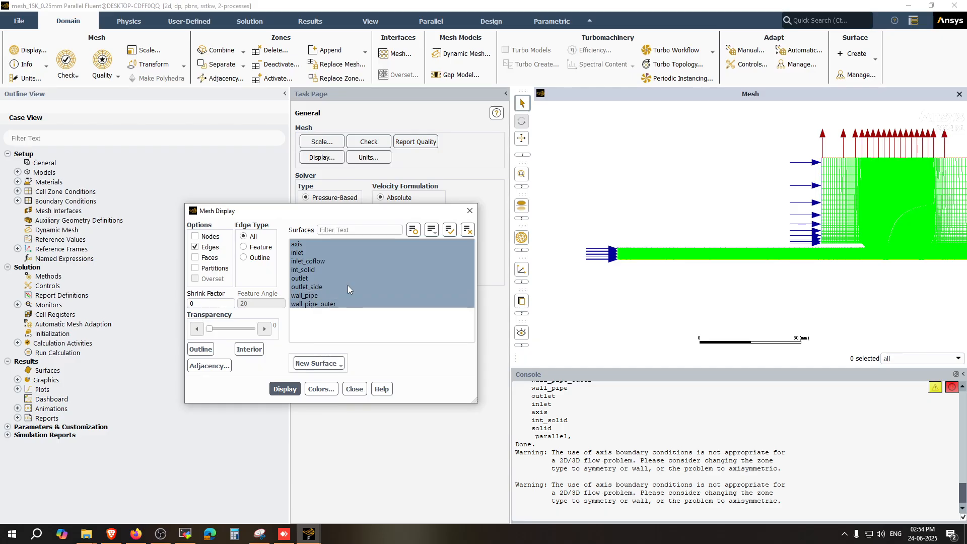
scroll(622, 248, down, 2)
scroll(807, 227, up, 3)
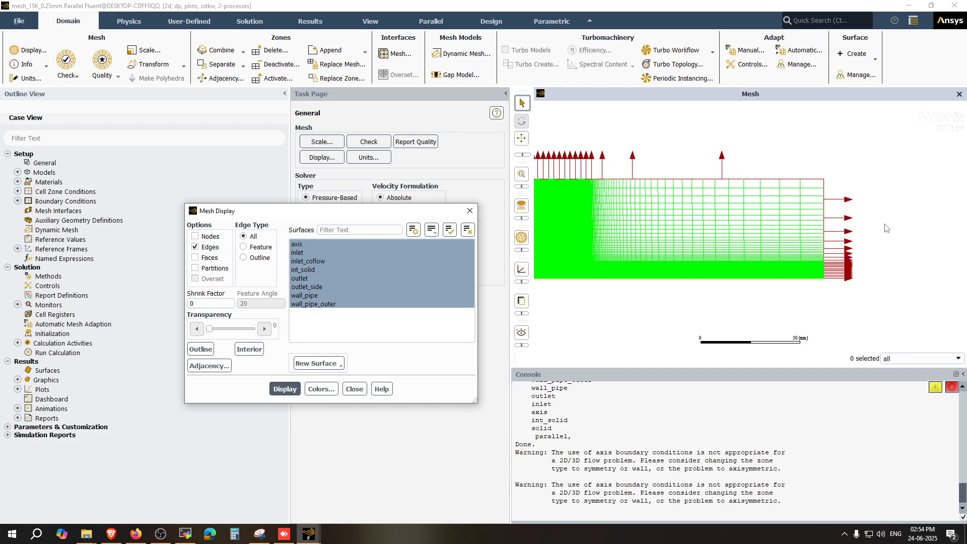
scroll(888, 228, down, 2)
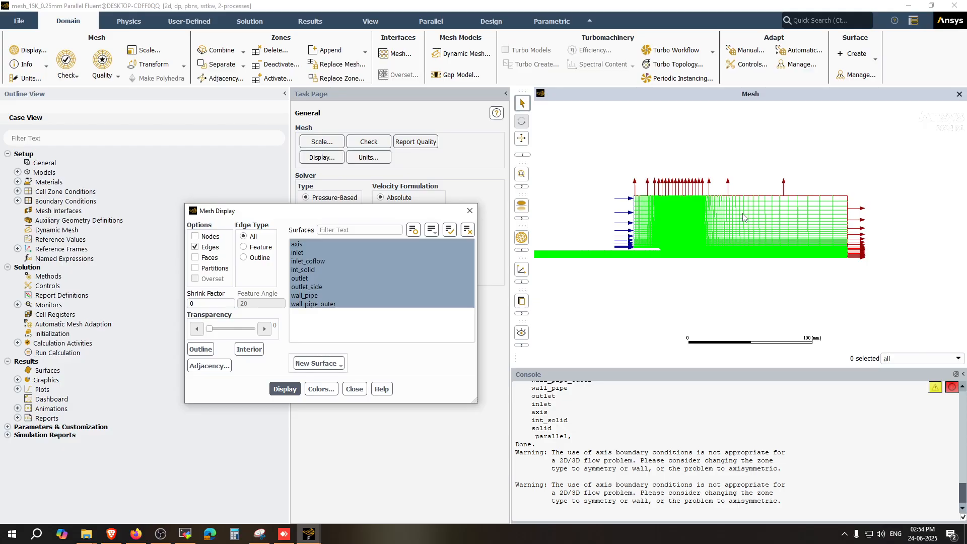
scroll(744, 217, down, 1)
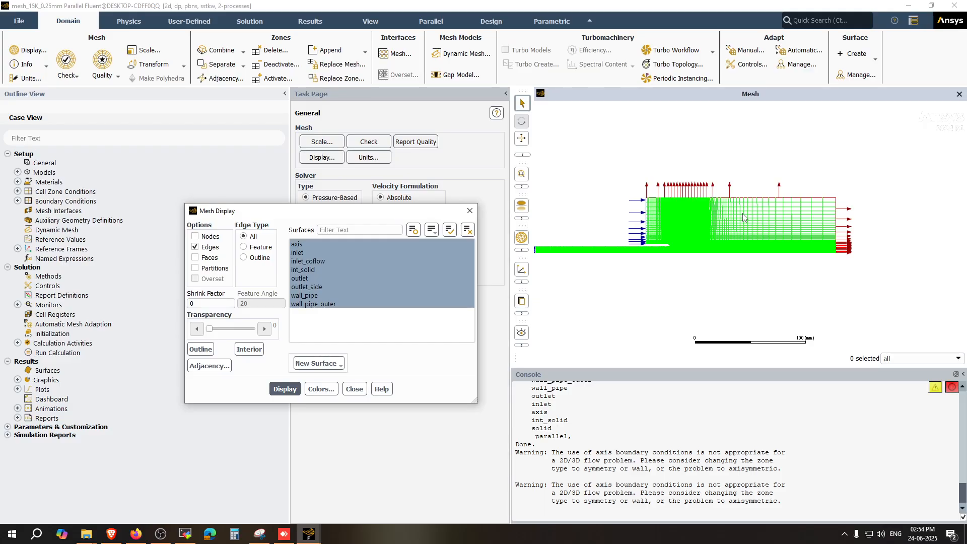
scroll(743, 217, down, 1)
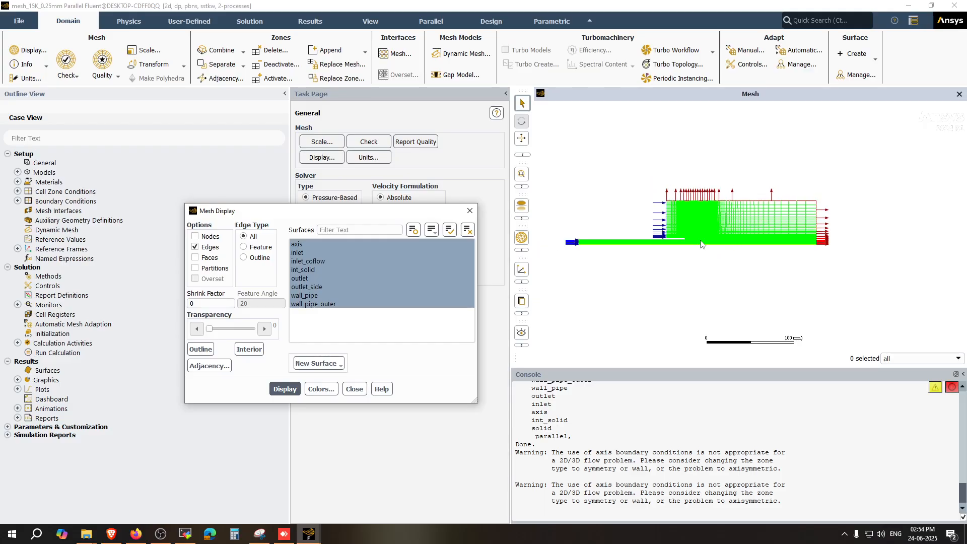
Step: Examine the fine cell spacing close to the pipe tip and along the axis
scroll(701, 244, up, 5)
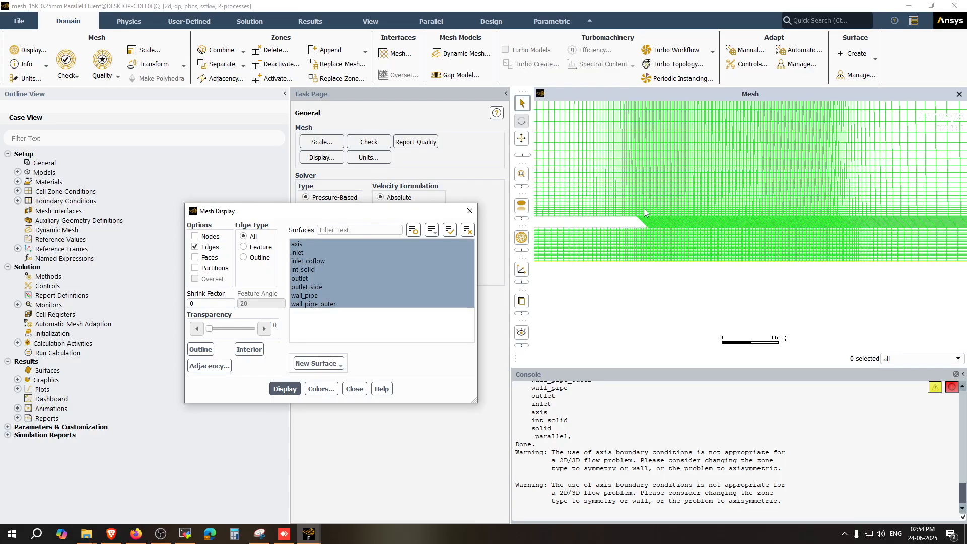
scroll(645, 211, up, 3)
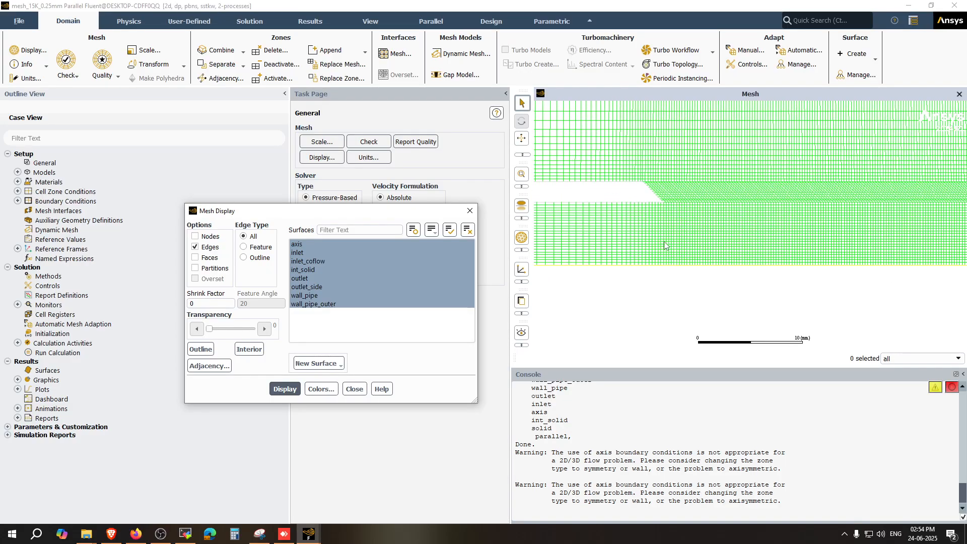
scroll(630, 235, down, 5)
scroll(816, 242, up, 3)
scroll(819, 242, down, 1)
scroll(806, 238, up, 3)
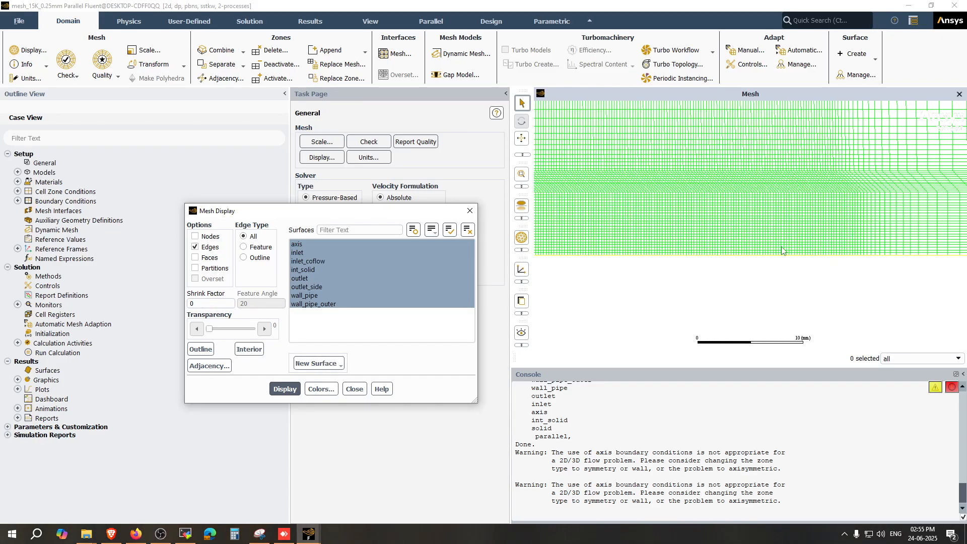
scroll(782, 250, down, 3)
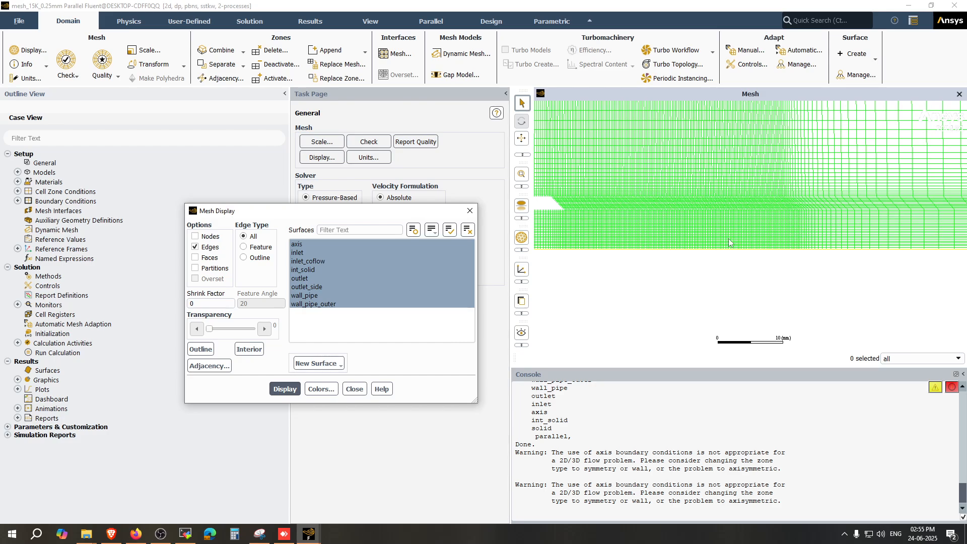
scroll(721, 234, down, 6)
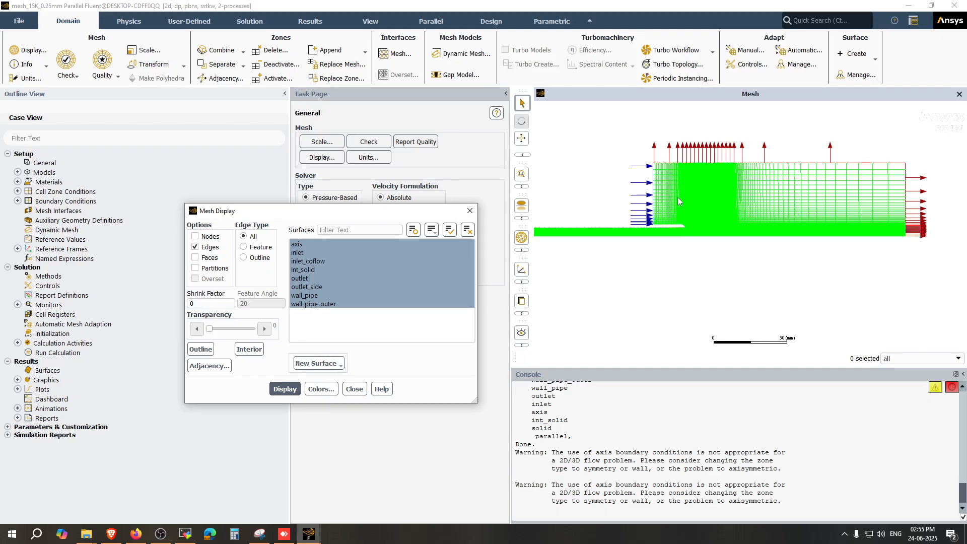
scroll(679, 198, up, 6)
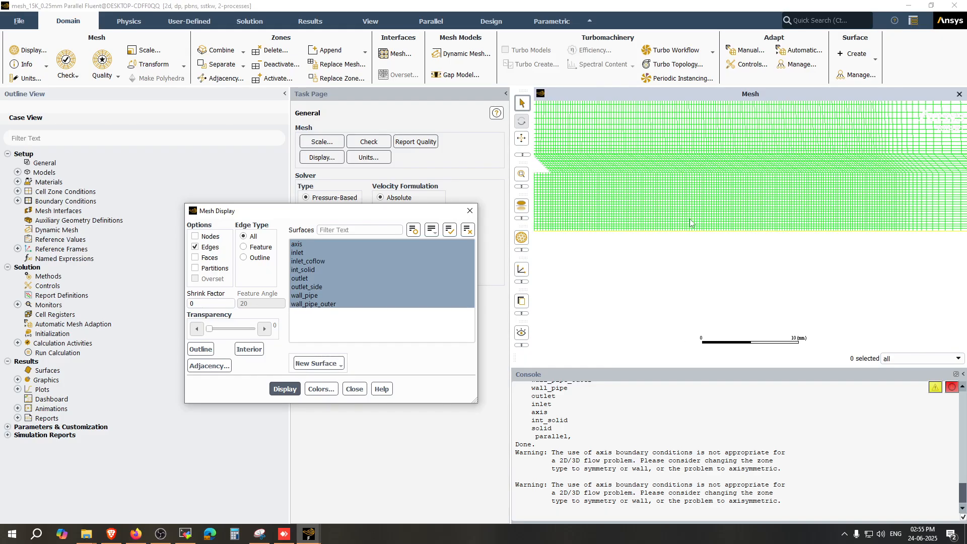
Step: Close the Mesh Display dialog
scroll(691, 223, down, 2)
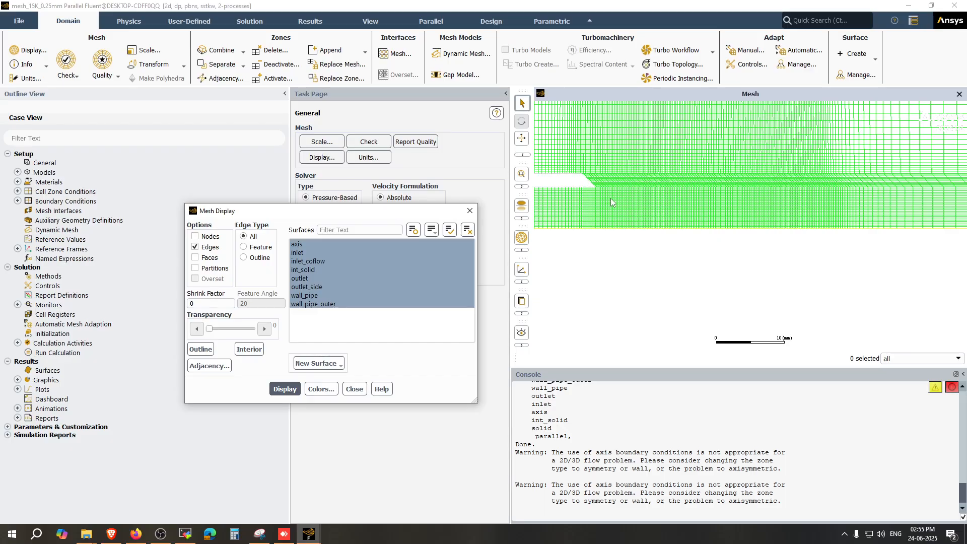
scroll(612, 201, down, 2)
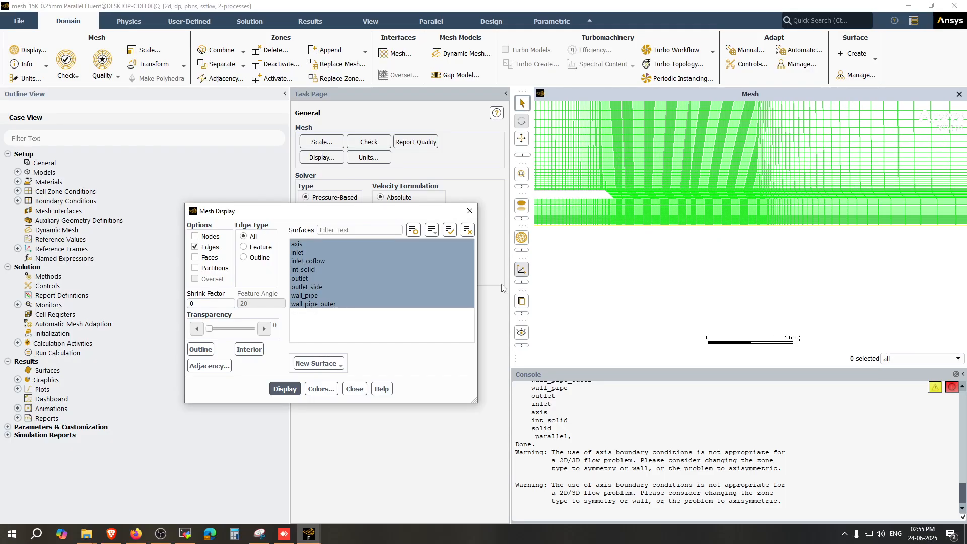
click(355, 389)
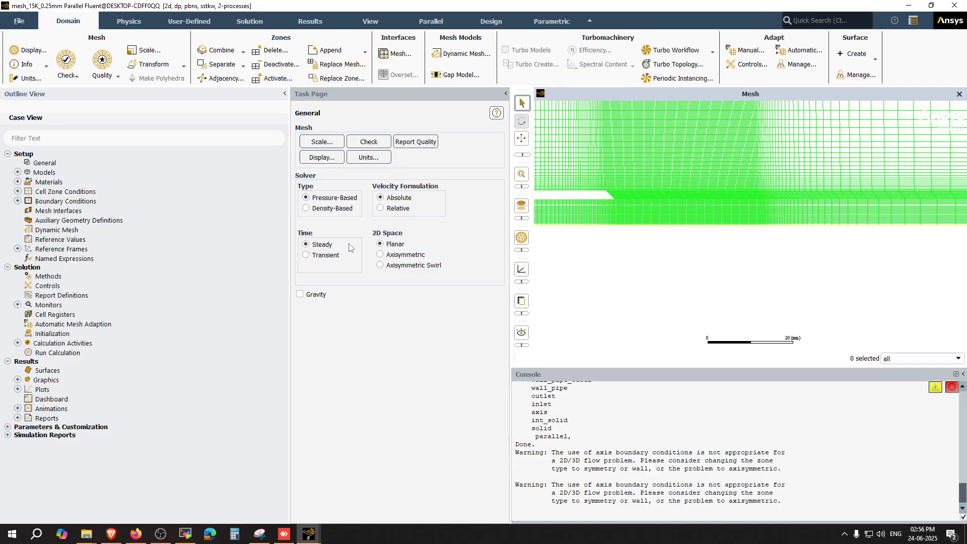
Step: Switch the solver's 2D space to Axisymmetric
click(392, 256)
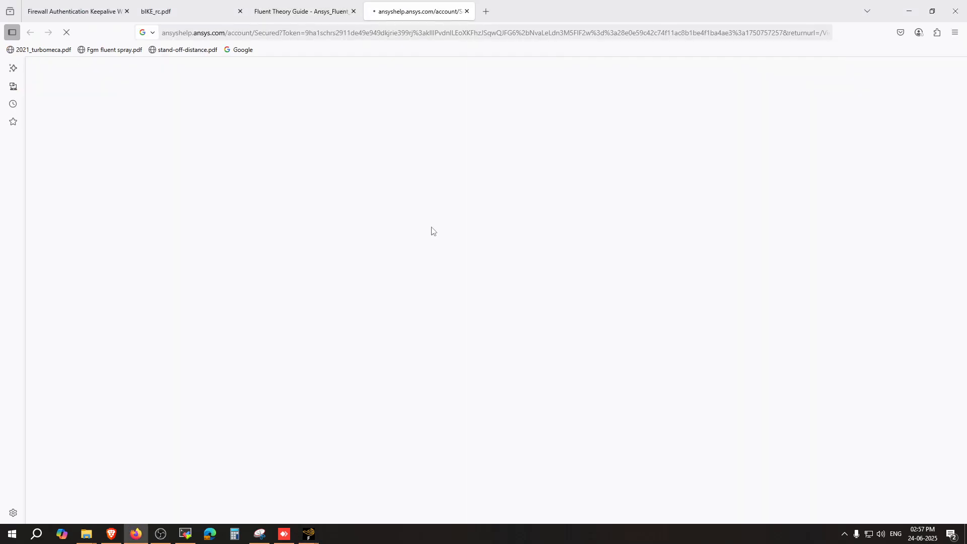
click(909, 11)
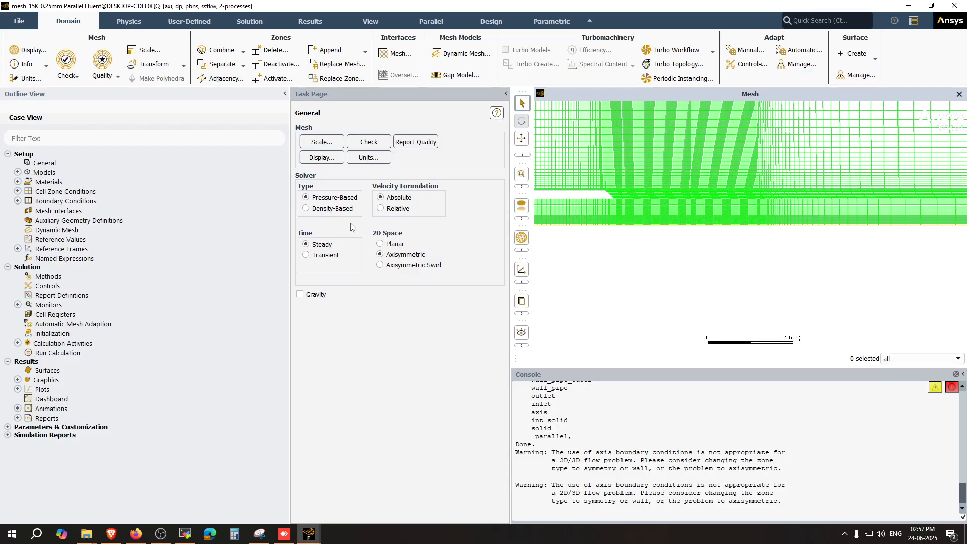
scroll(676, 279, down, 3)
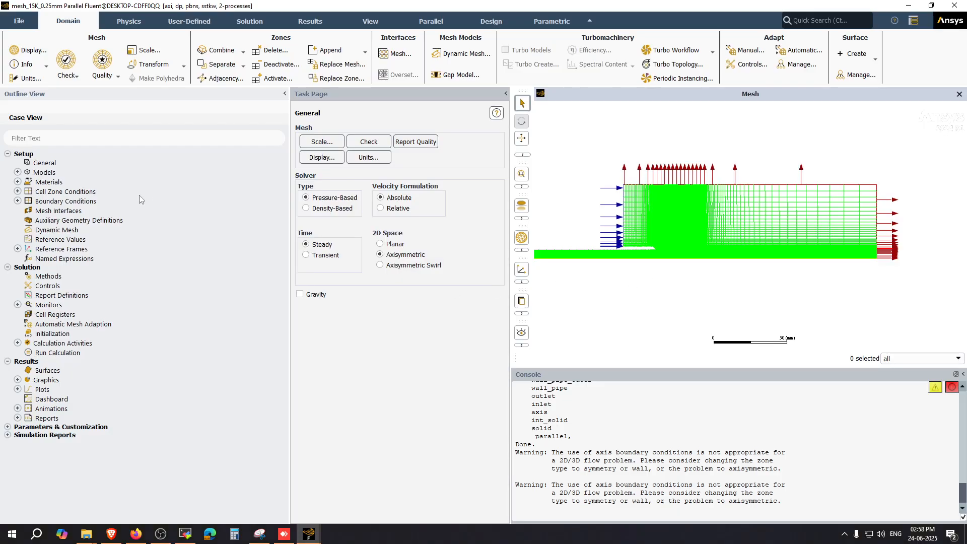
Step: Set the viscous model to Laminar
click(18, 172)
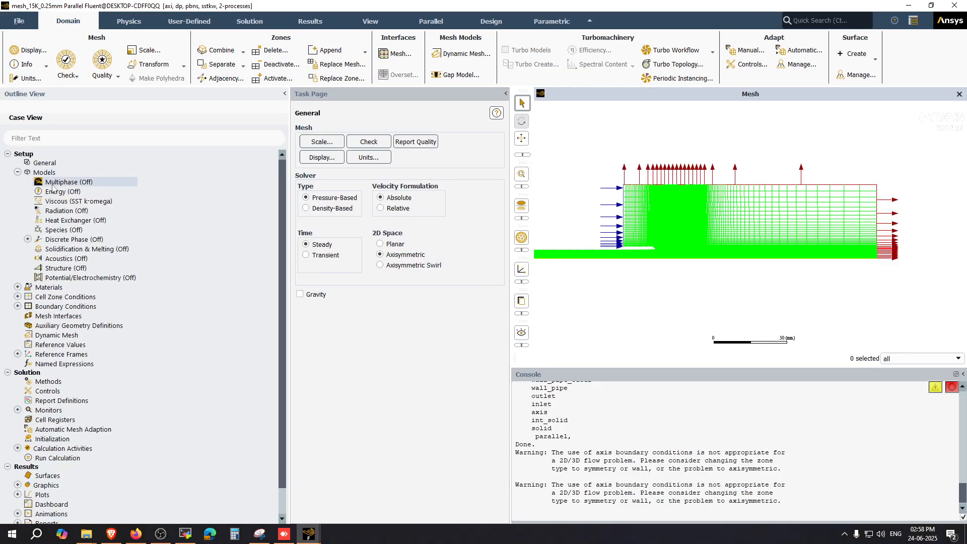
click(83, 204)
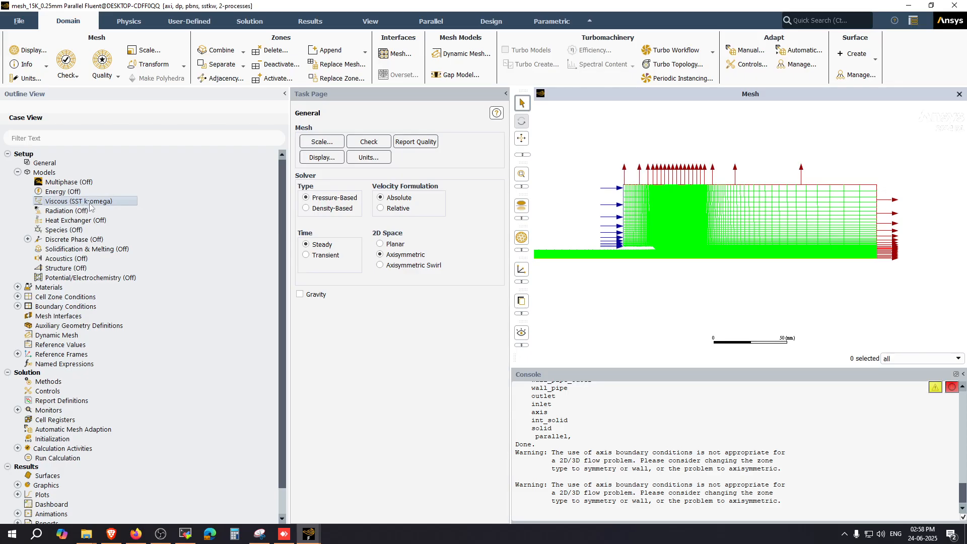
double_click(90, 203)
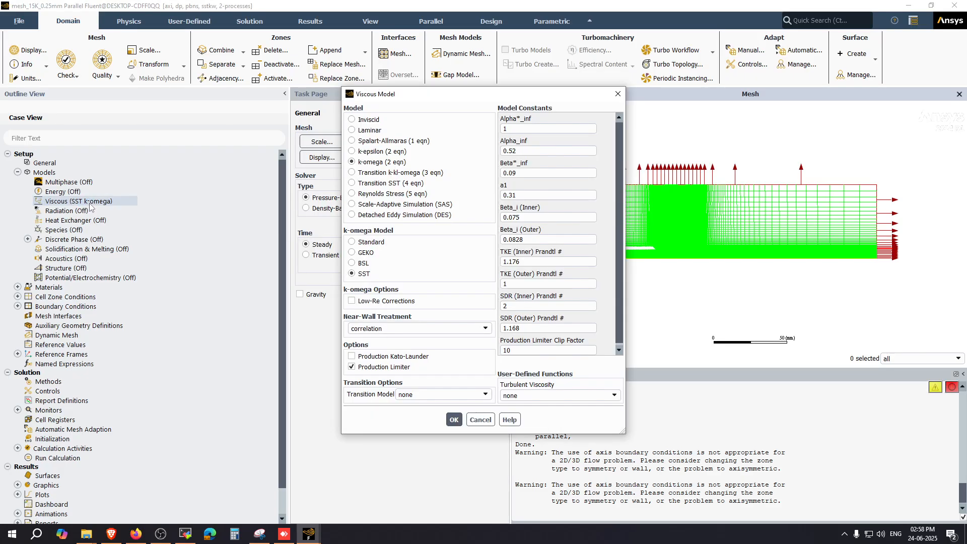
click(383, 130)
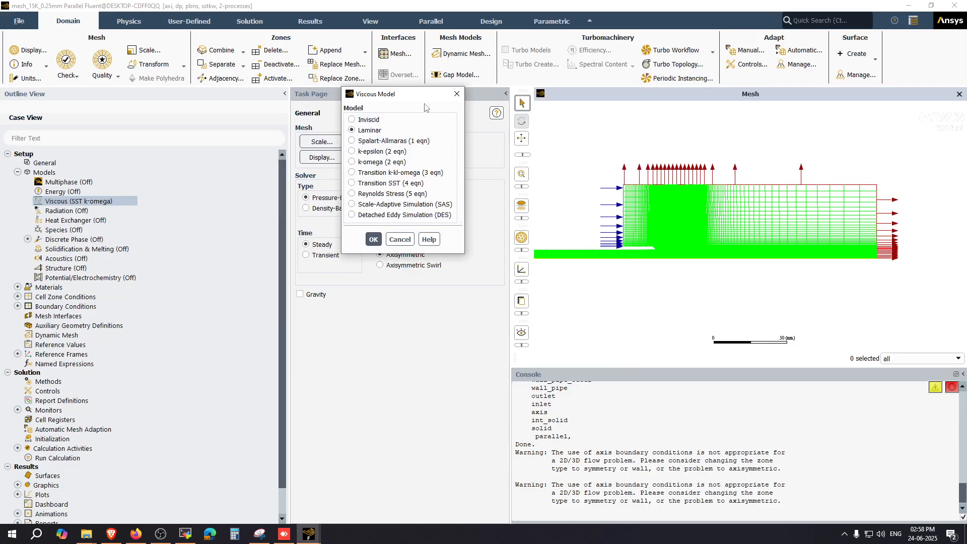
drag(423, 103, 236, 308)
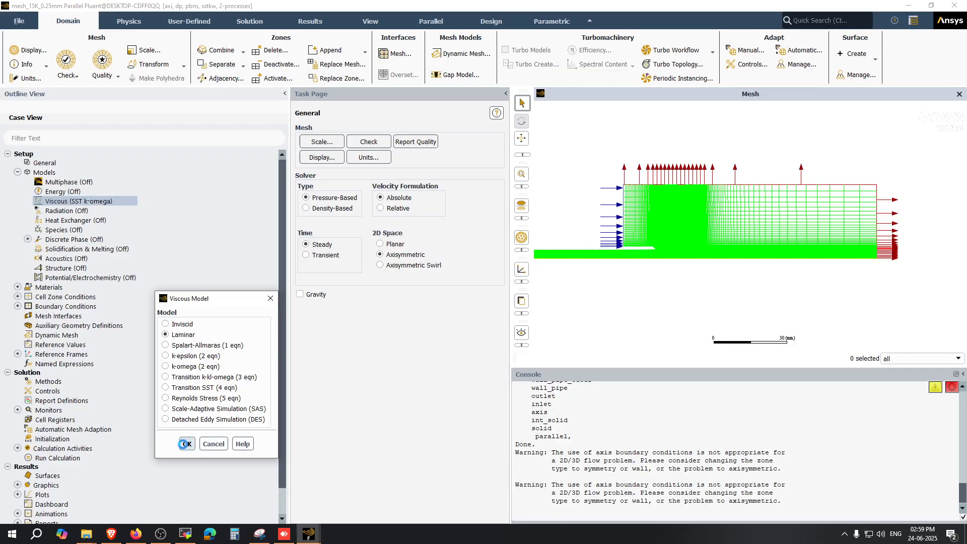
click(187, 444)
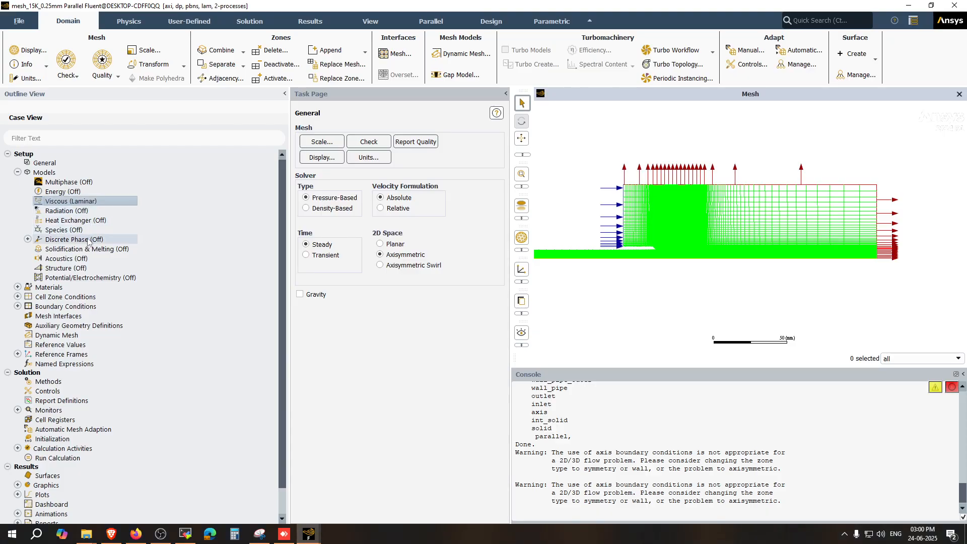
Step: Review the properties of the air fluid material and close the materials dialog
click(18, 287)
click(28, 297)
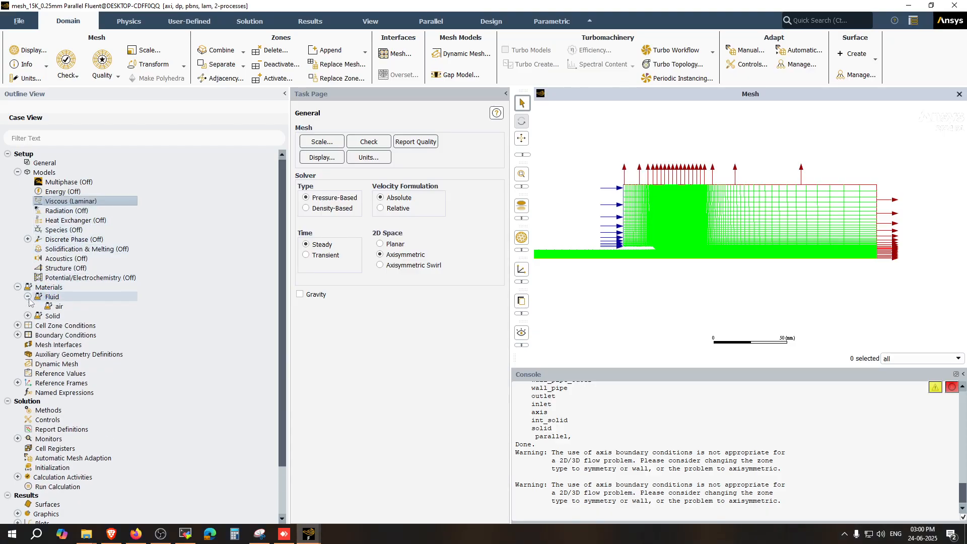
click(29, 317)
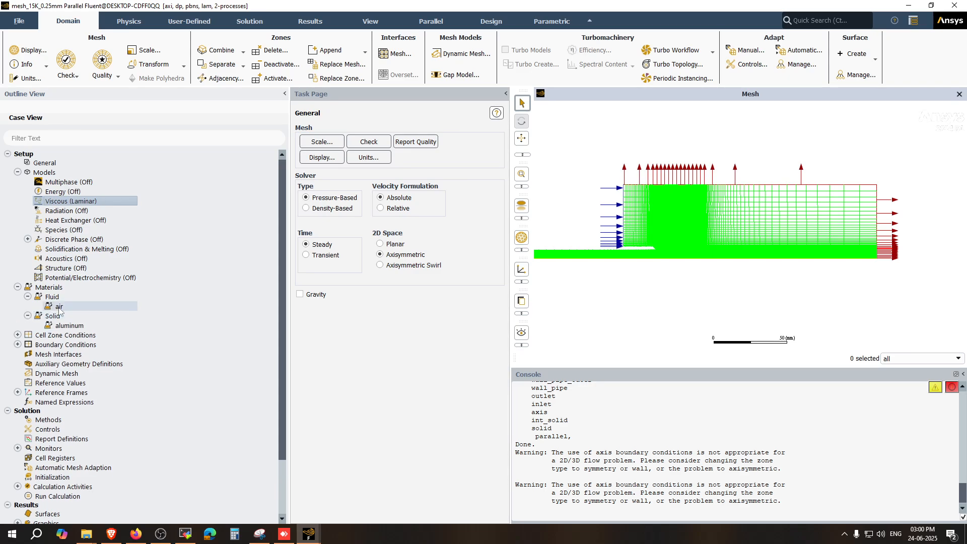
double_click(59, 307)
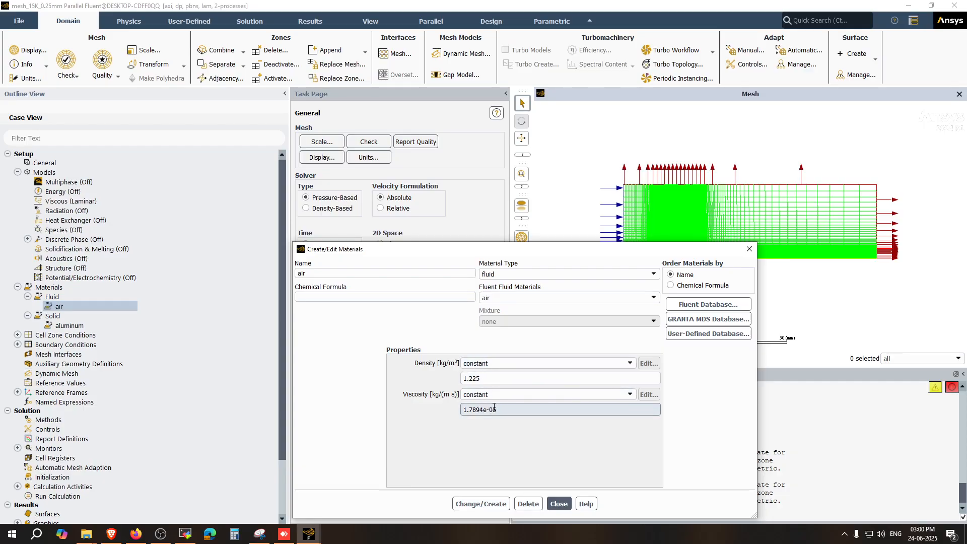
click(559, 504)
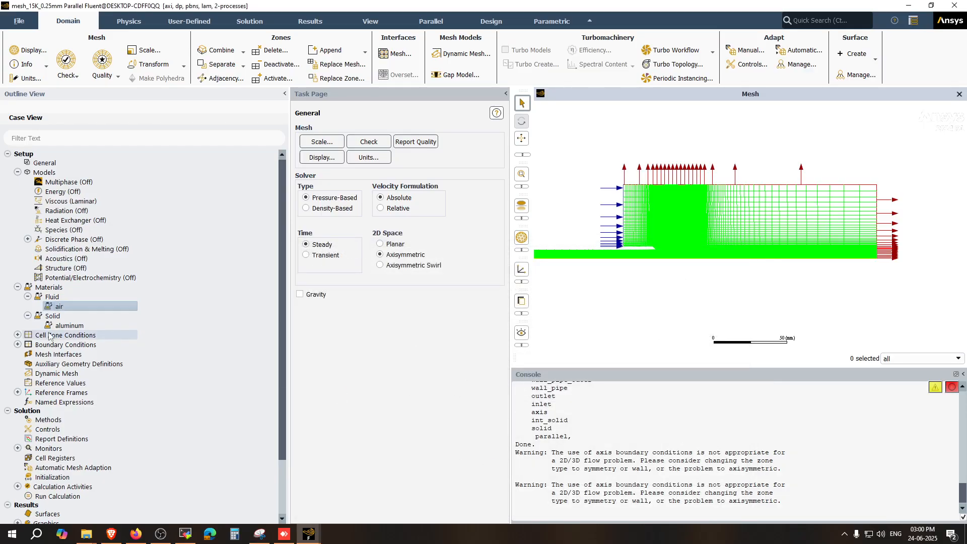
Step: Expand the cell zone and boundary condition groups to examine every zone in the case
click(18, 336)
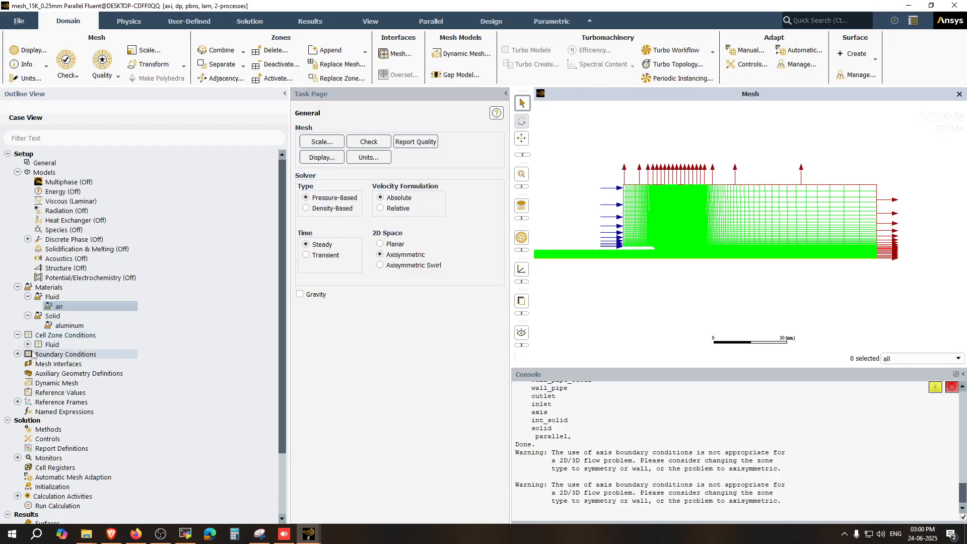
scroll(58, 340, down, 2)
click(17, 308)
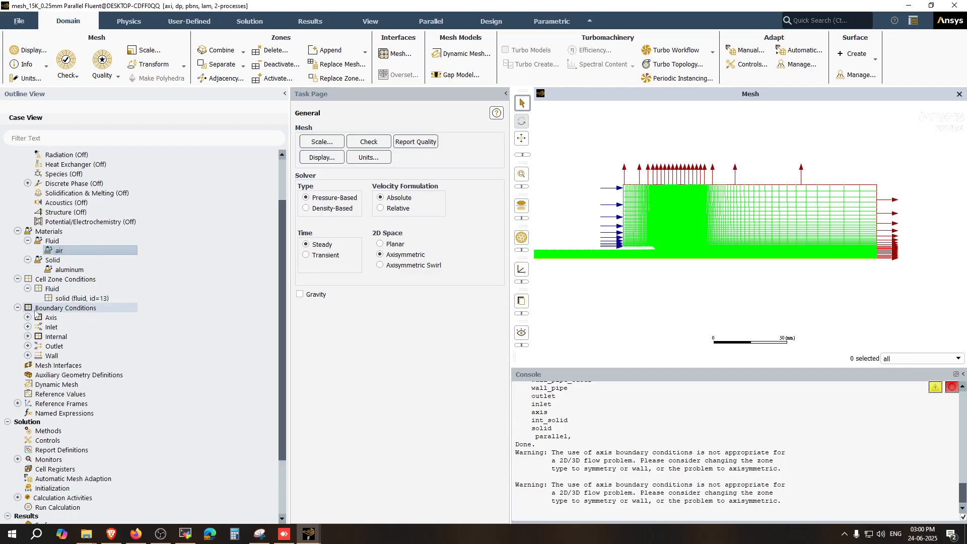
click(28, 318)
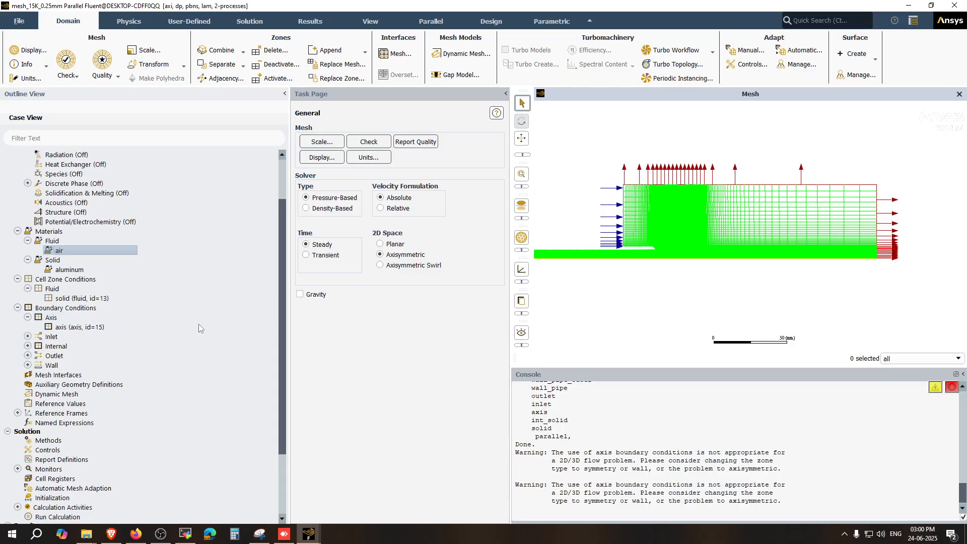
click(27, 337)
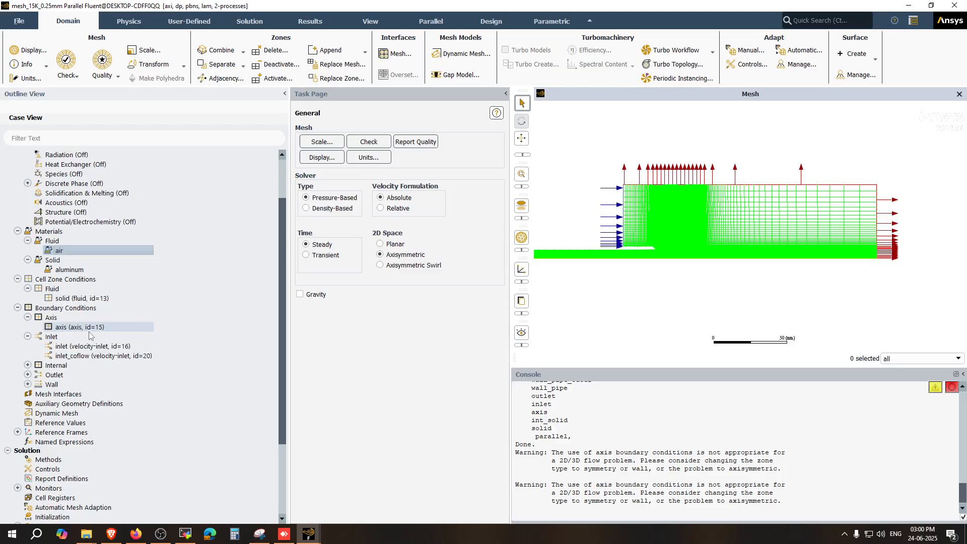
click(64, 328)
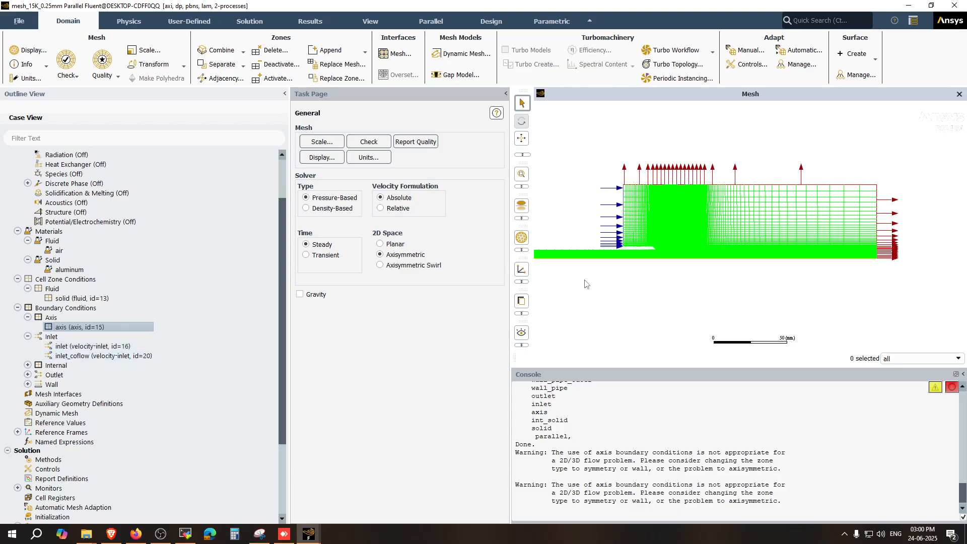
click(28, 365)
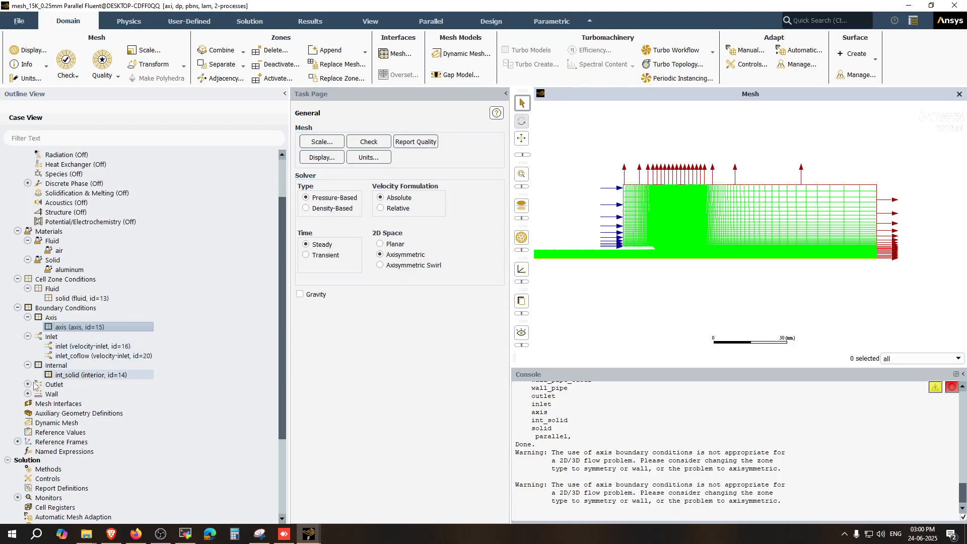
click(28, 384)
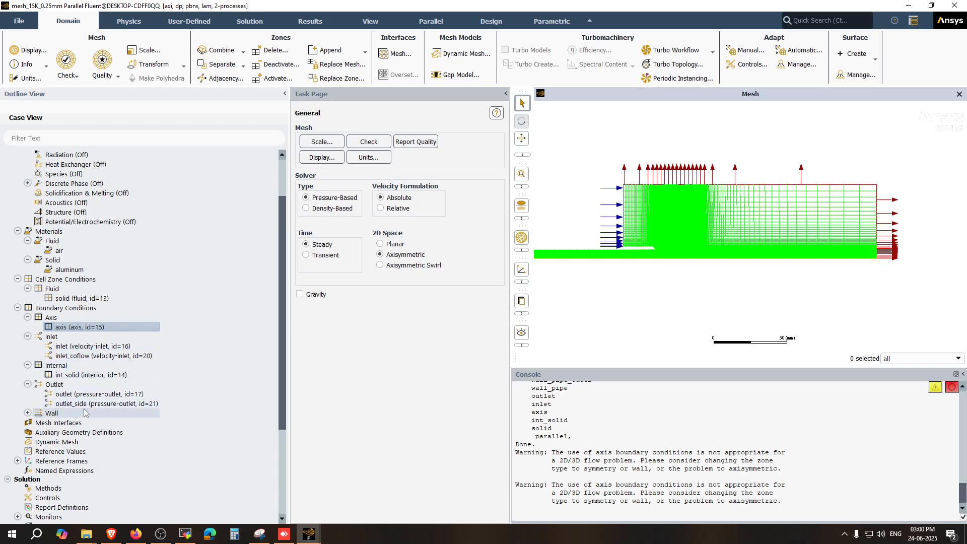
click(28, 413)
Step: Set the inlet's velocity magnitude to 1 m/s and apply it
click(72, 347)
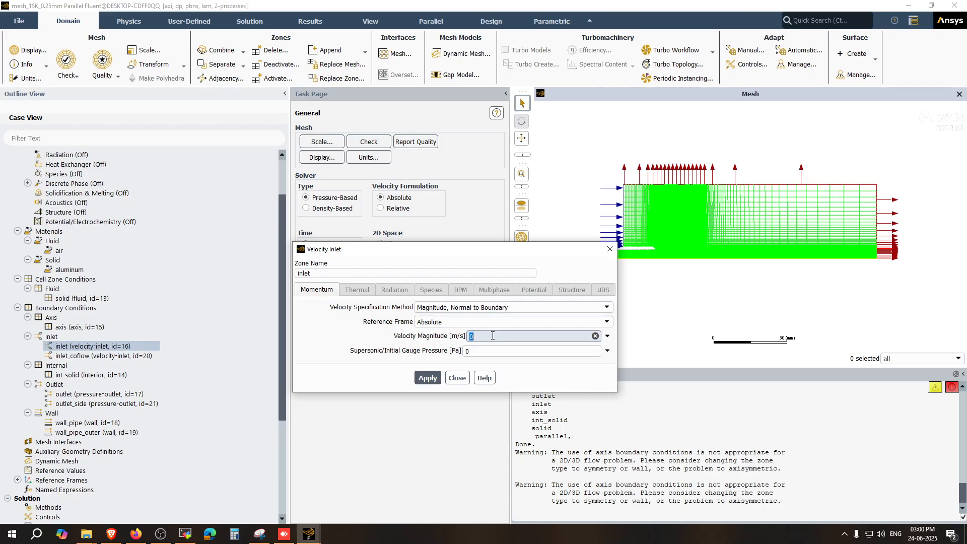
key(BackSpace)
text(1)
click(428, 378)
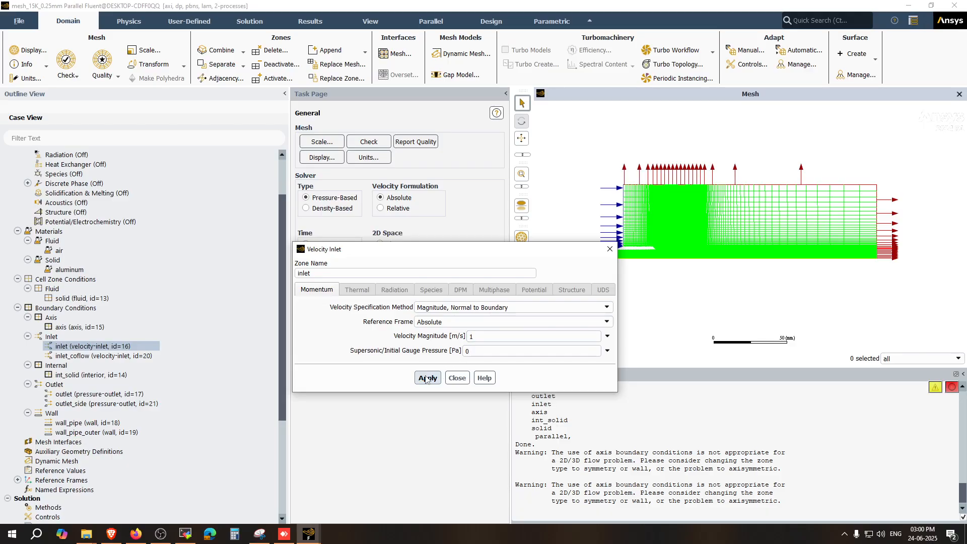
click(457, 378)
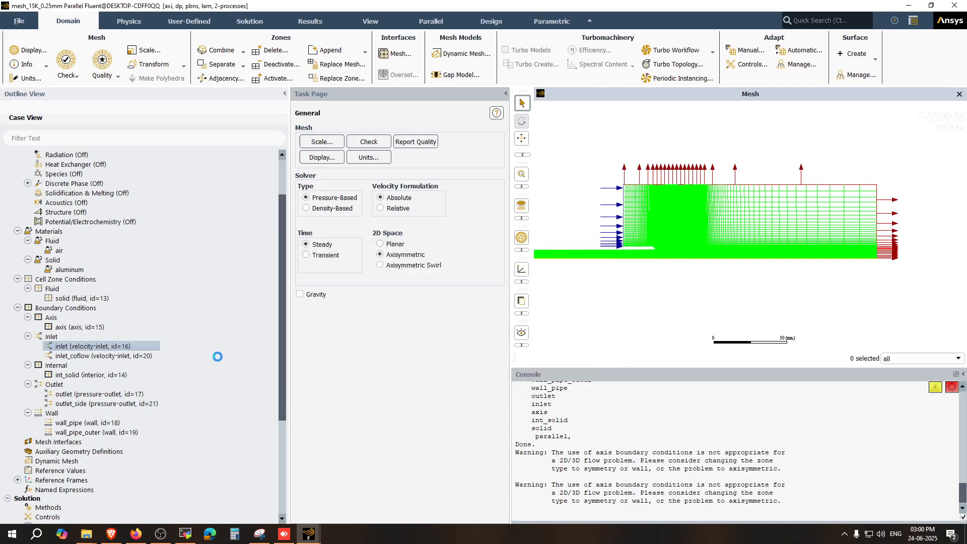
Step: Change the inlet boundary's type to mass-flow-inlet
click(101, 356)
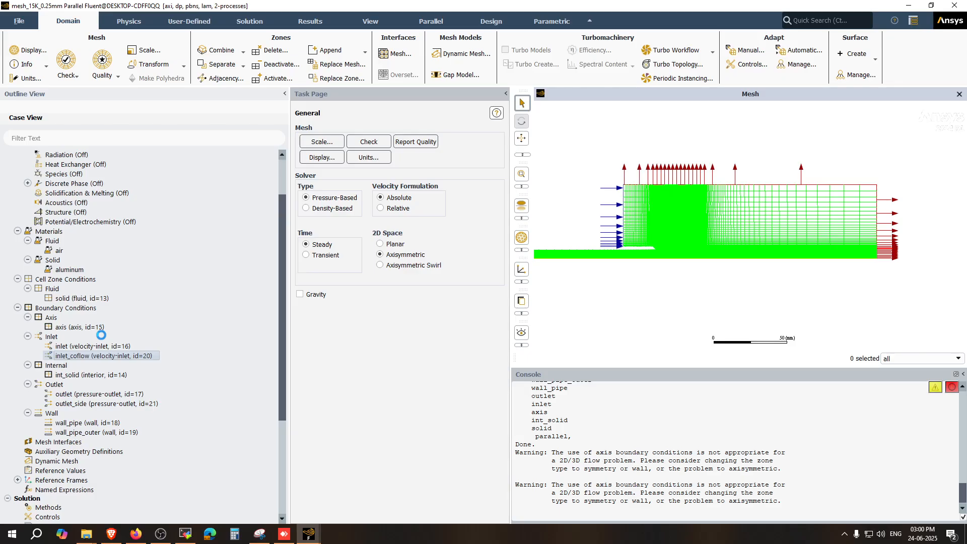
click(456, 378)
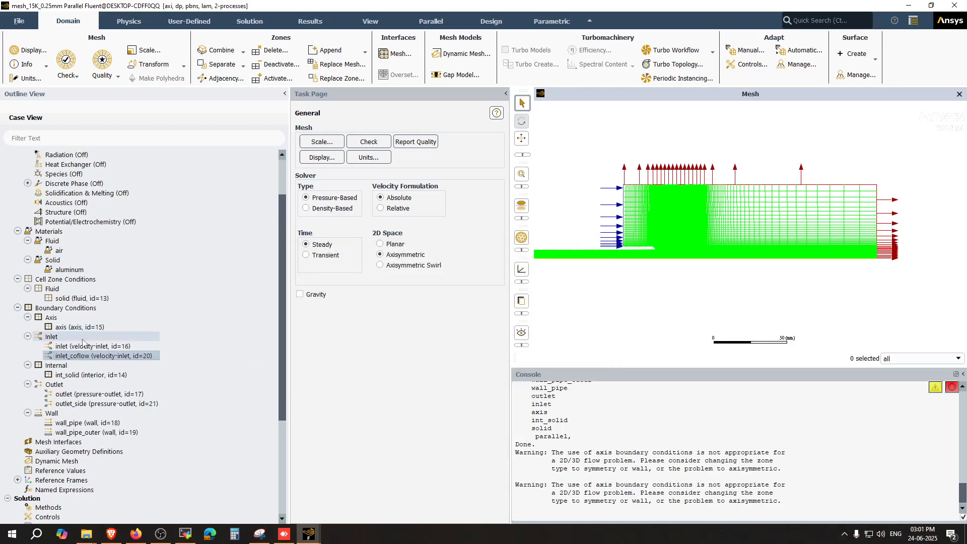
click(83, 346)
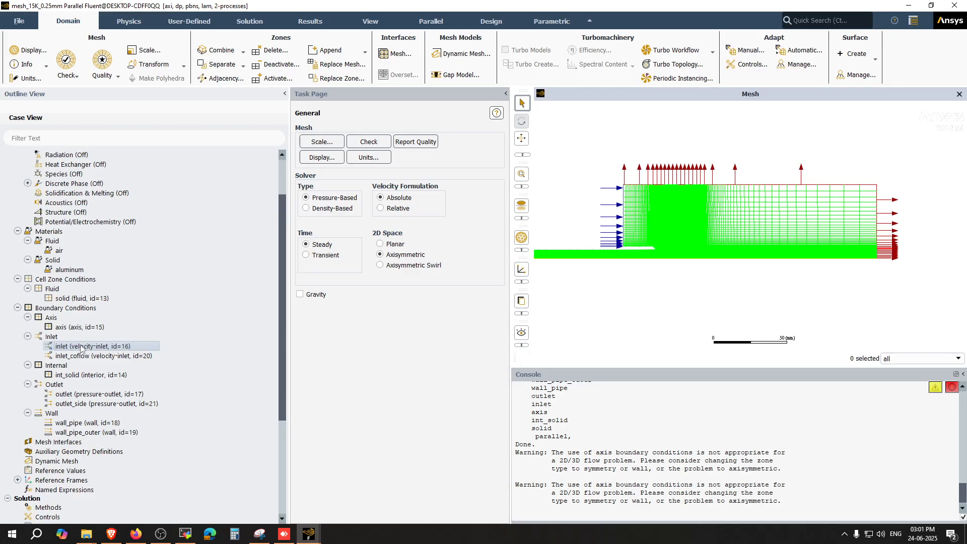
right_click(81, 348)
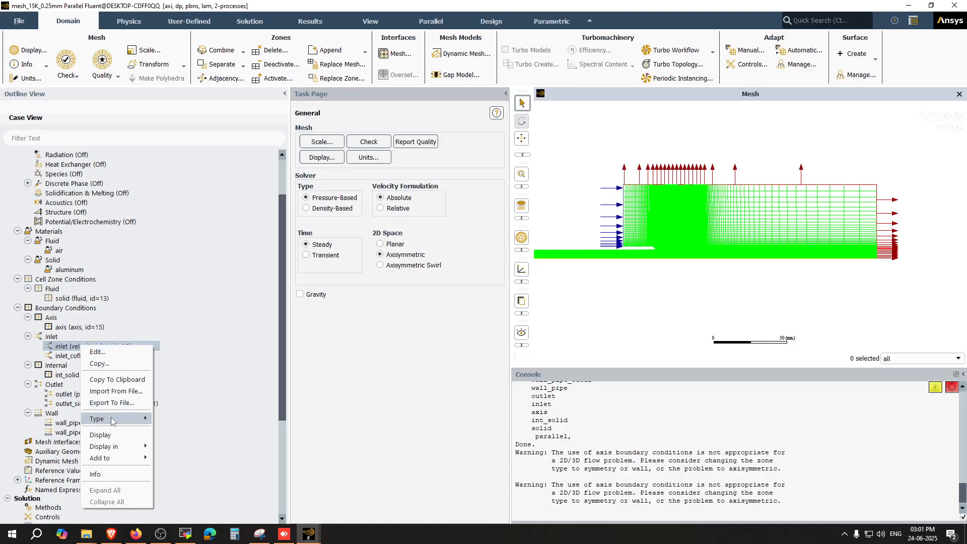
mouse_move(111, 421)
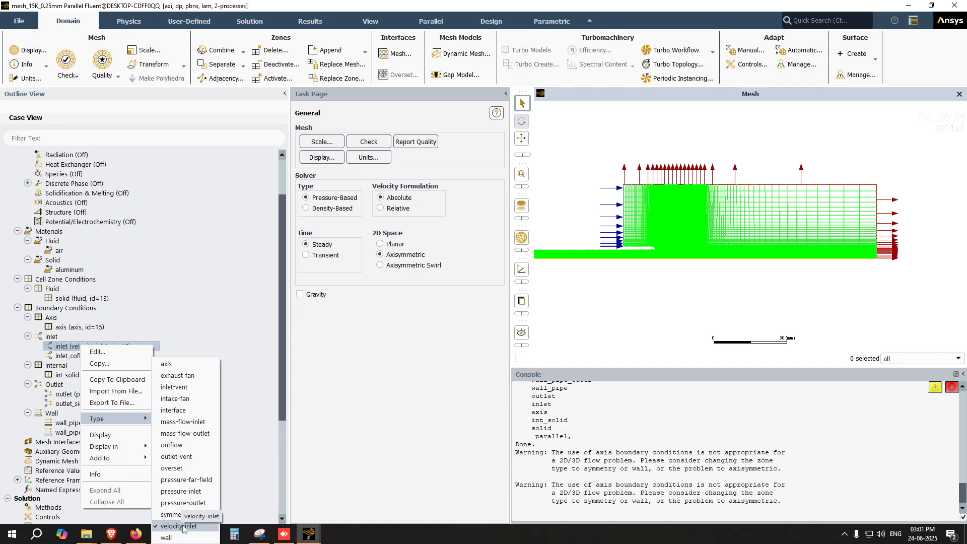
click(177, 423)
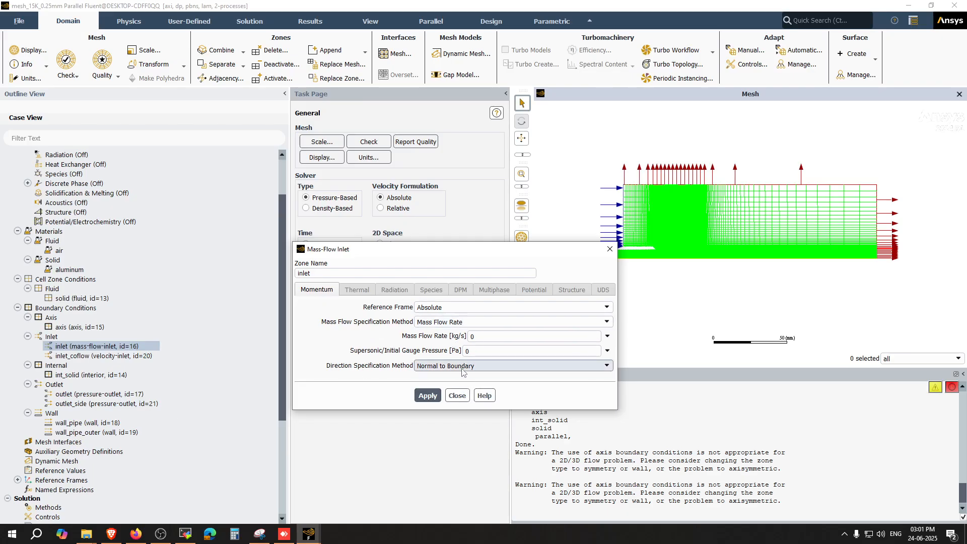
click(457, 396)
Step: Change the inlet boundary's type back to velocity-inlet and close its dialog
right_click(128, 345)
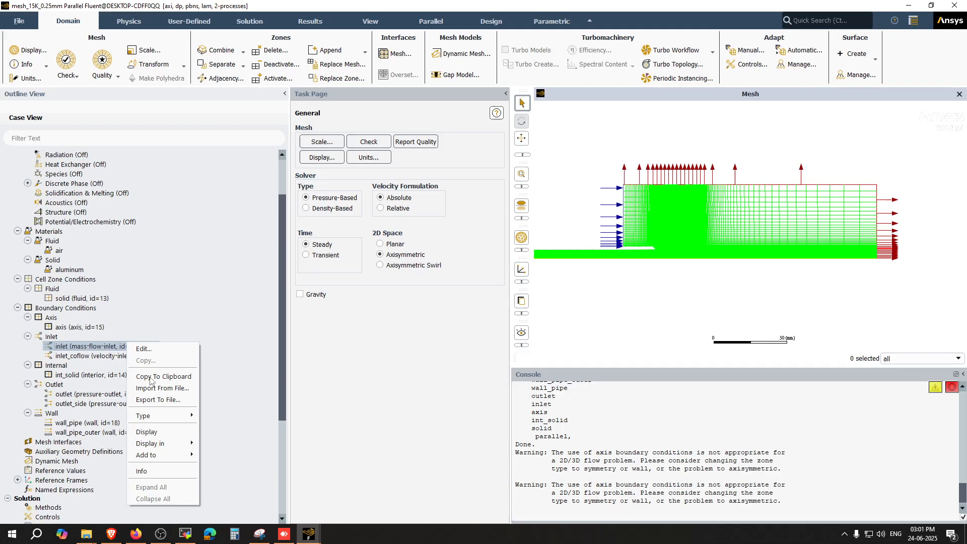
mouse_move(177, 422)
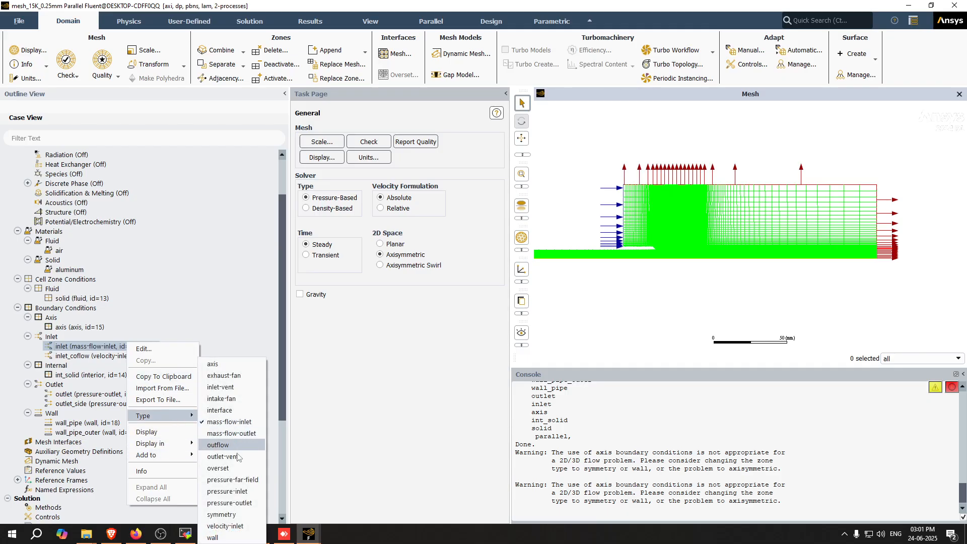
click(235, 528)
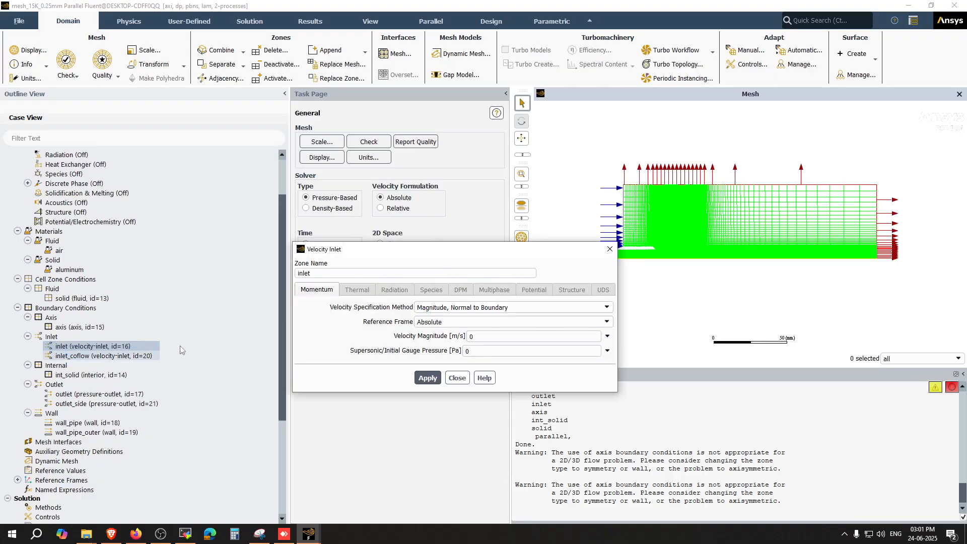
click(457, 378)
Step: Open the outlet boundary's settings, set its backflow pressure specification to Static Pressure and close the dialog
right_click(70, 394)
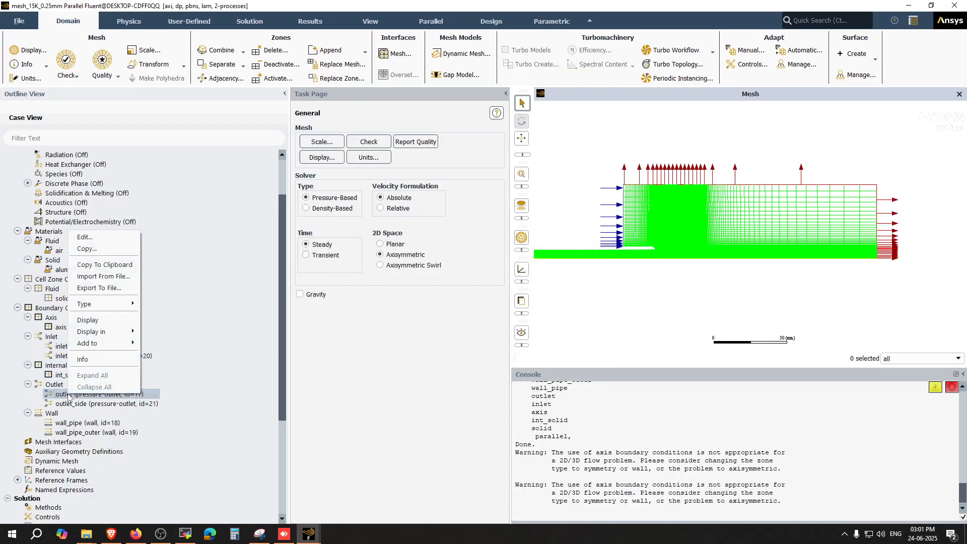
mouse_move(109, 307)
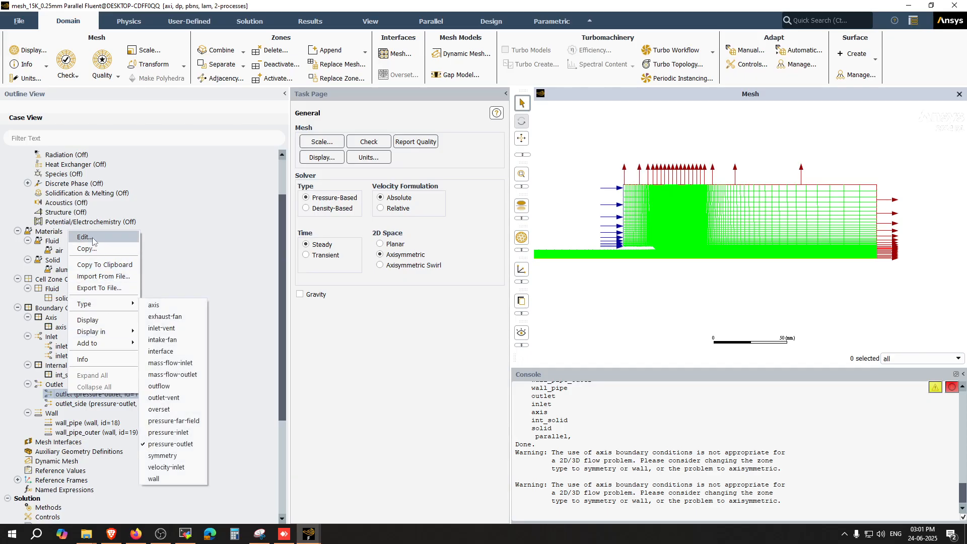
click(86, 237)
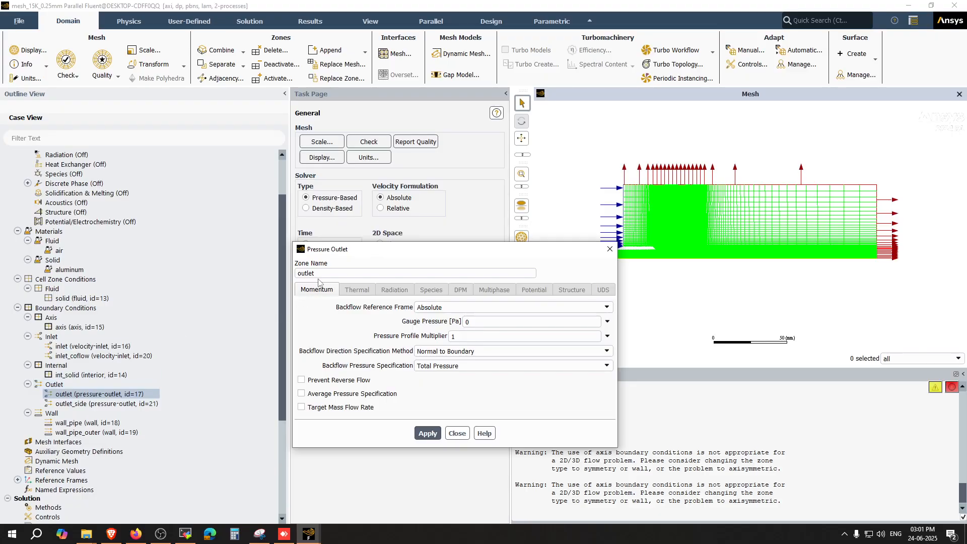
click(444, 366)
click(438, 384)
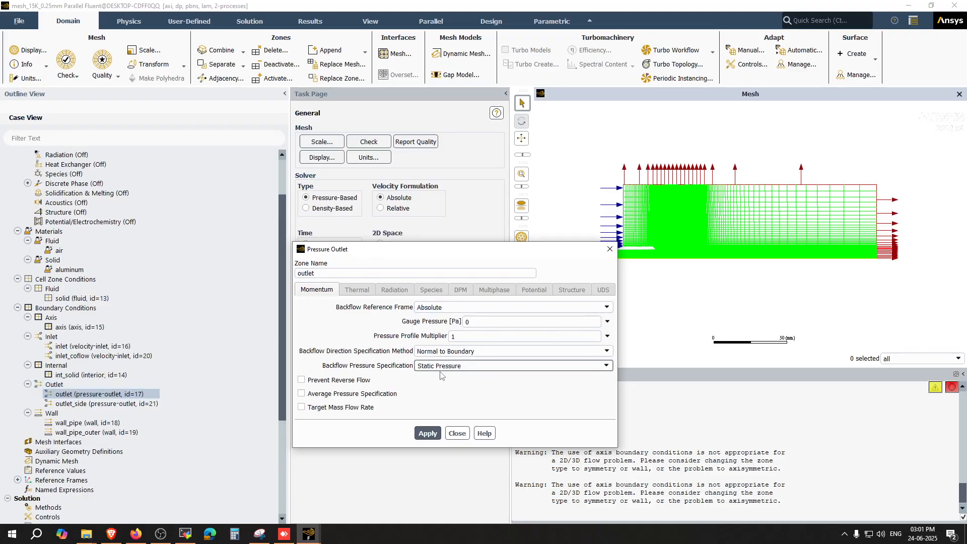
click(456, 337)
click(457, 351)
click(456, 353)
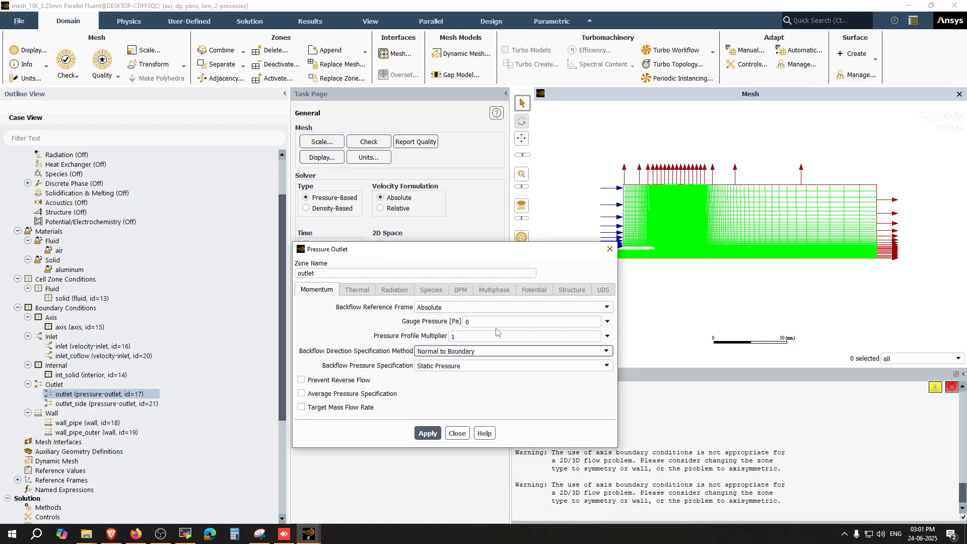
click(484, 366)
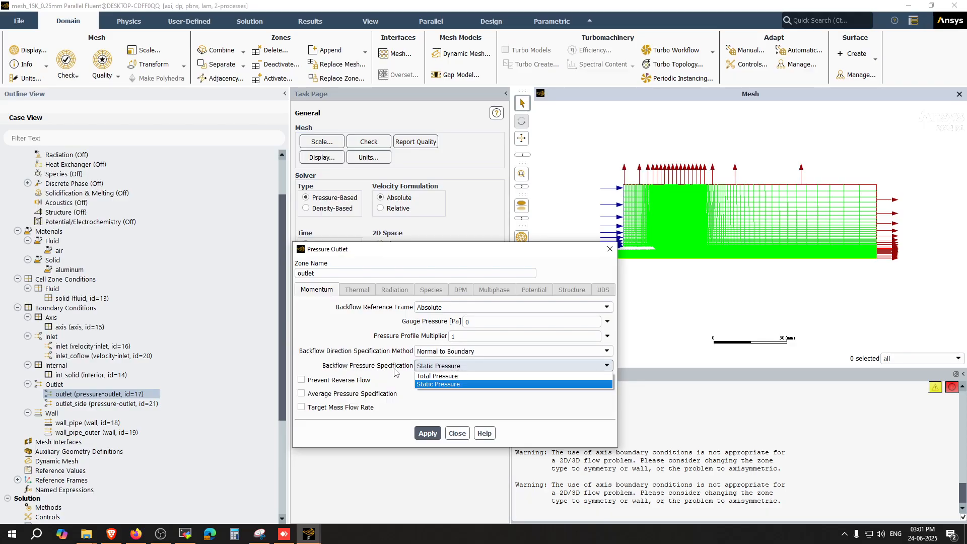
click(436, 385)
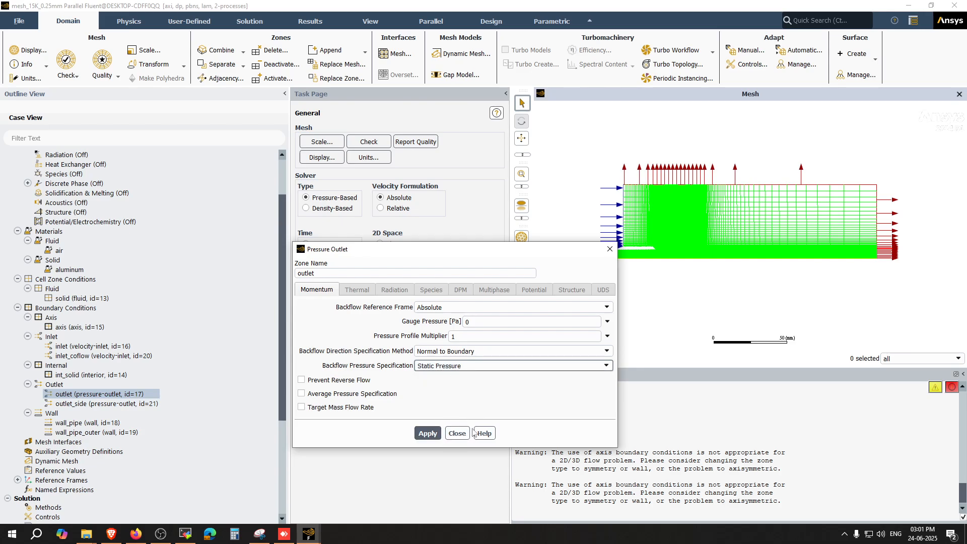
click(458, 433)
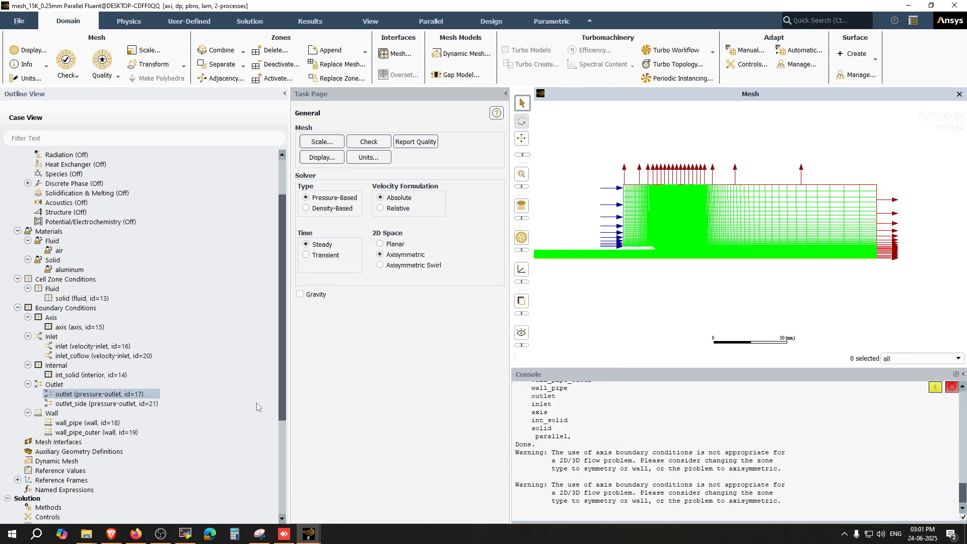
Step: Open the outlet_side boundary's settings and read the Pressure Outlet dialog documentation in the help pages
double_click(94, 405)
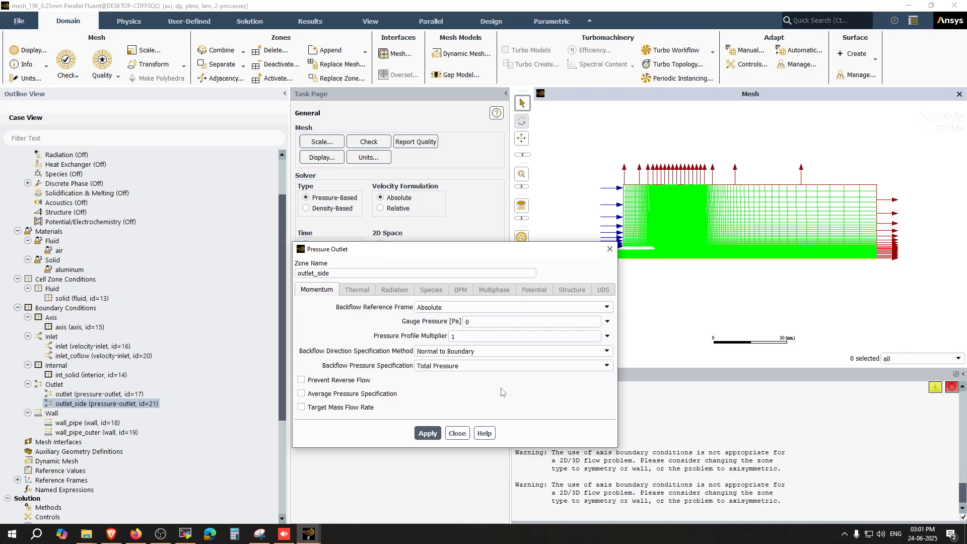
click(486, 434)
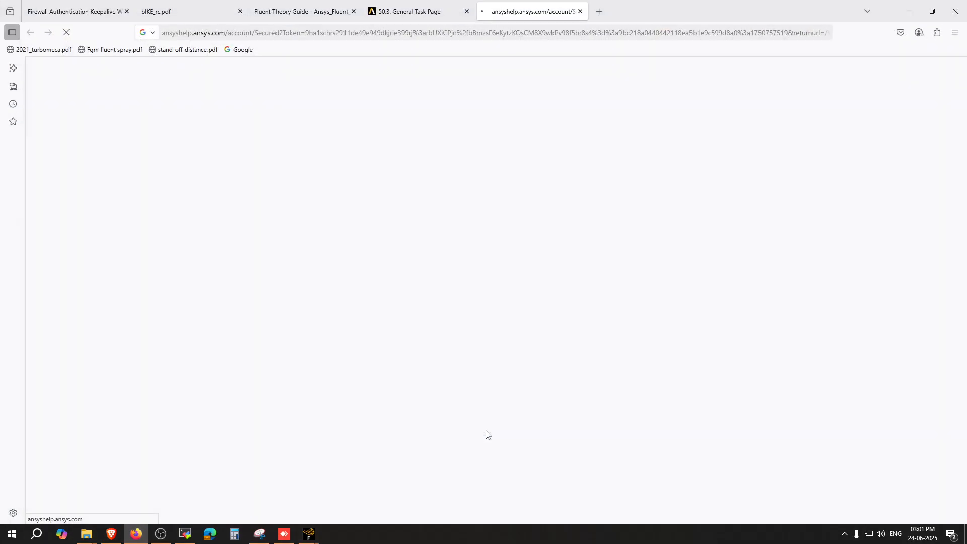
click(402, 12)
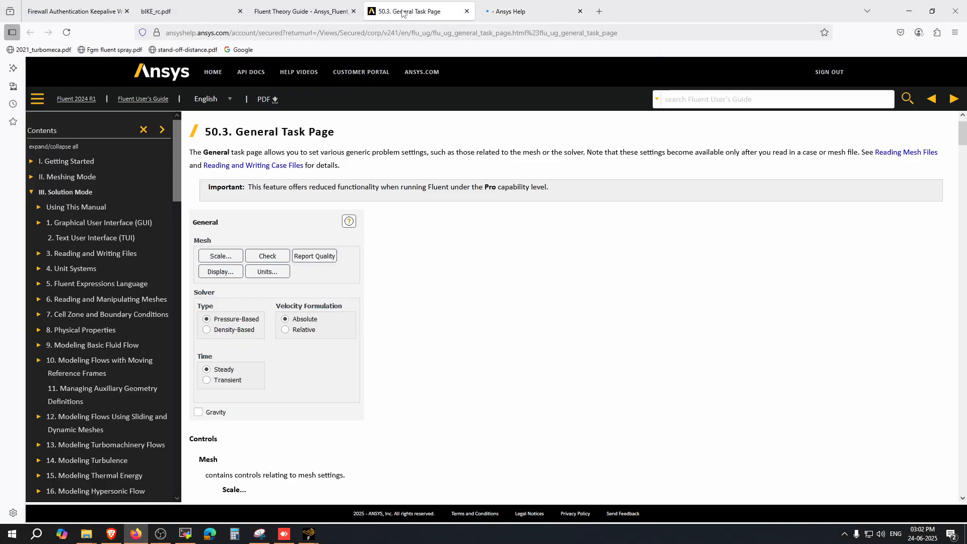
click(504, 11)
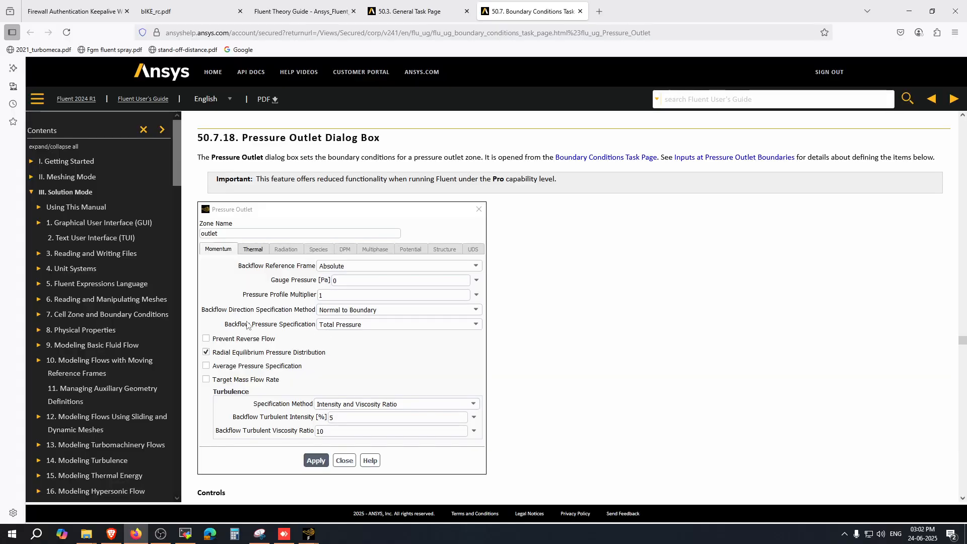
scroll(288, 373, down, 2)
scroll(287, 373, down, 3)
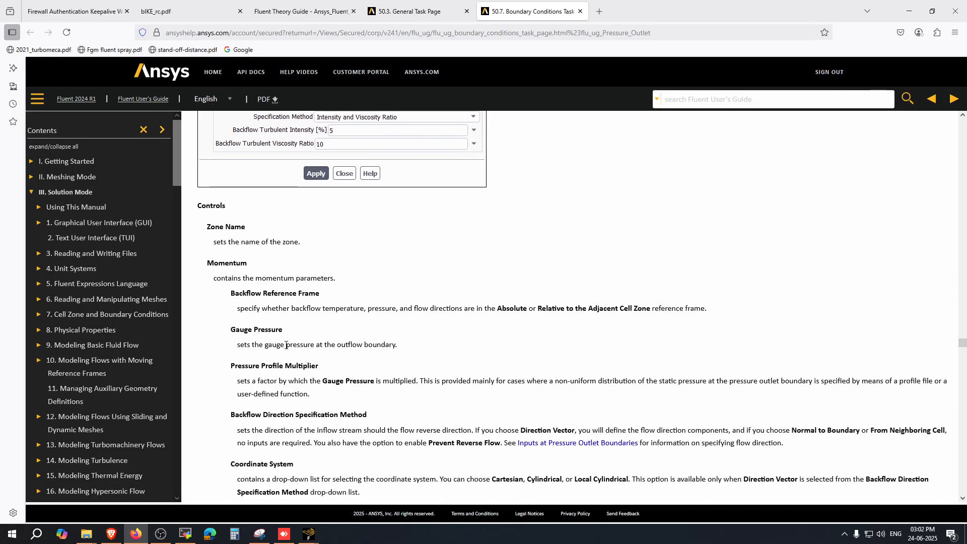
drag(235, 330, 283, 331)
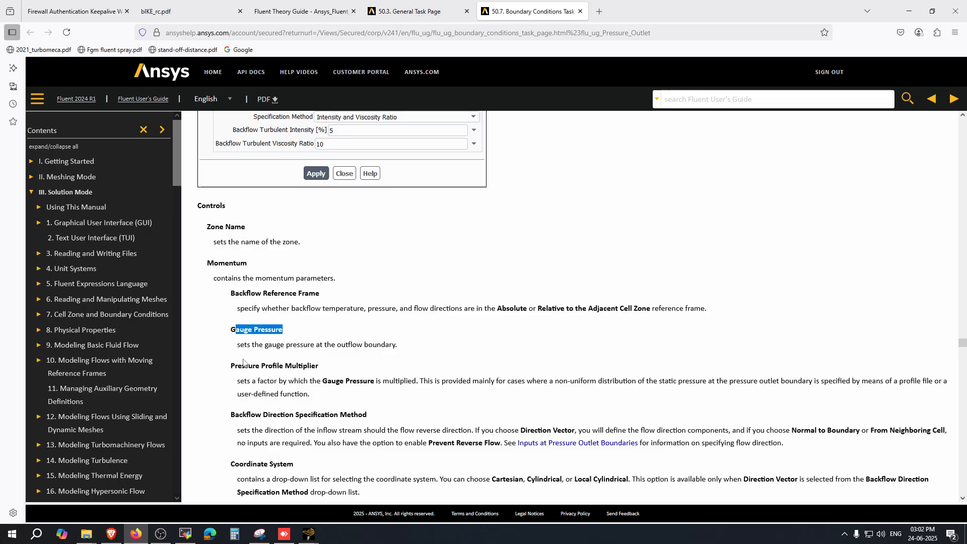
drag(236, 366, 309, 367)
click(316, 379)
scroll(346, 347, up, 4)
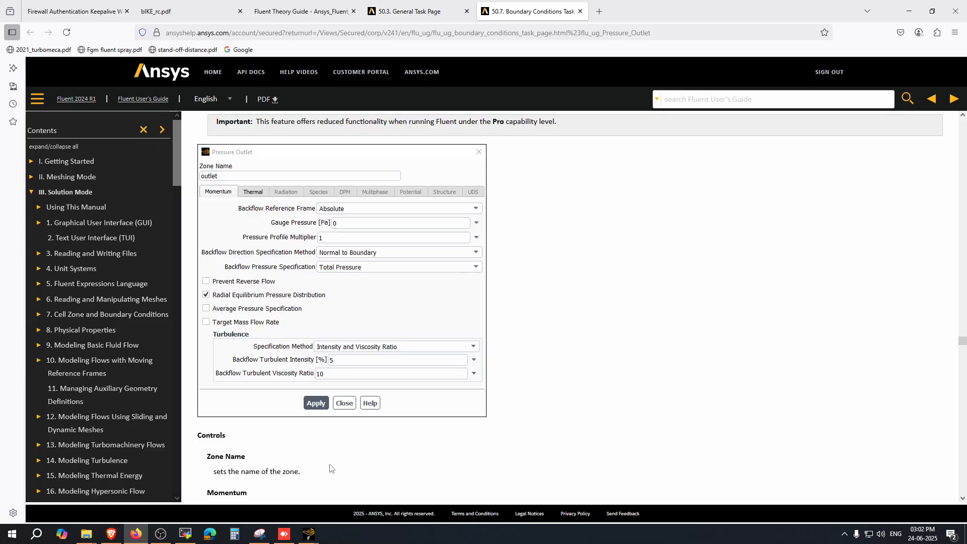
mouse_move(309, 534)
click(373, 496)
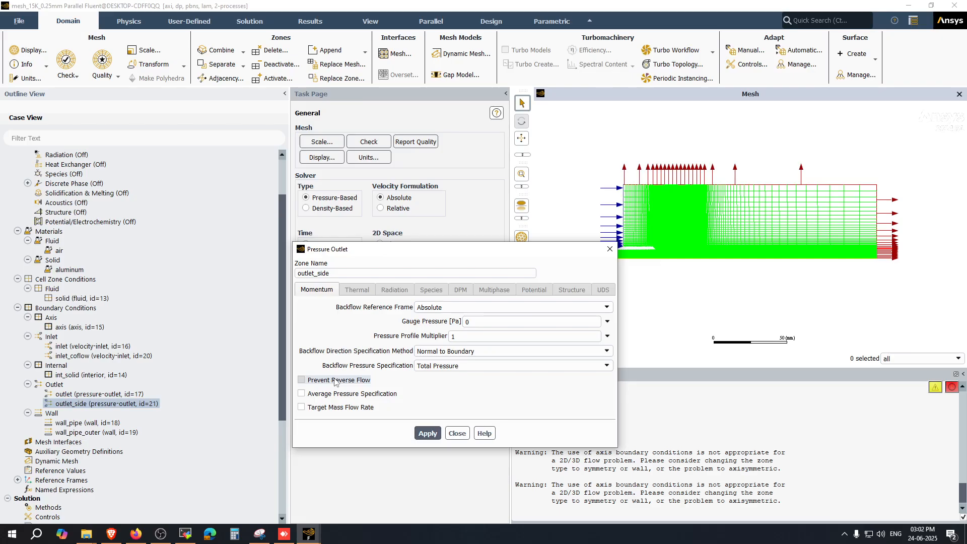
Step: Toggle Prevent Reverse Flow on and back off for outlet_side and close its dialog
click(335, 381)
click(326, 342)
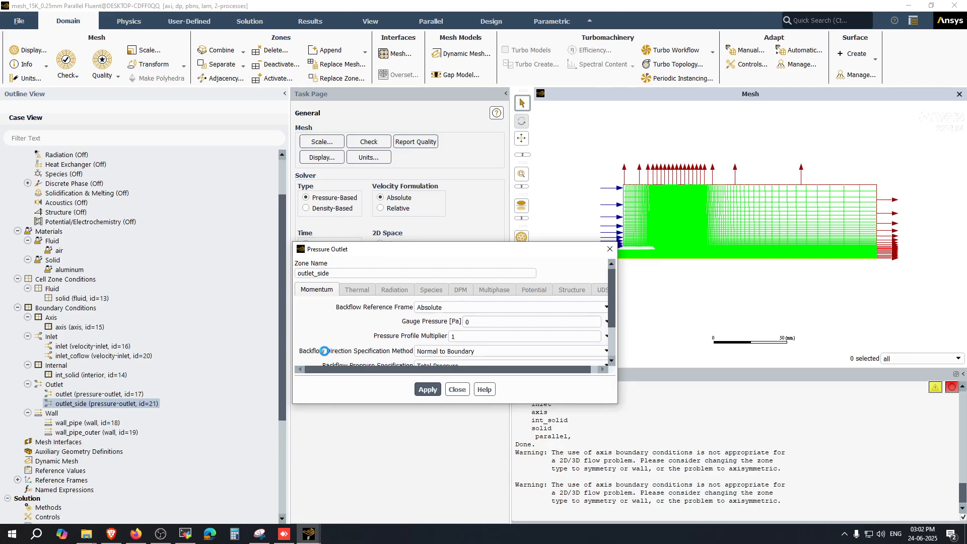
click(308, 384)
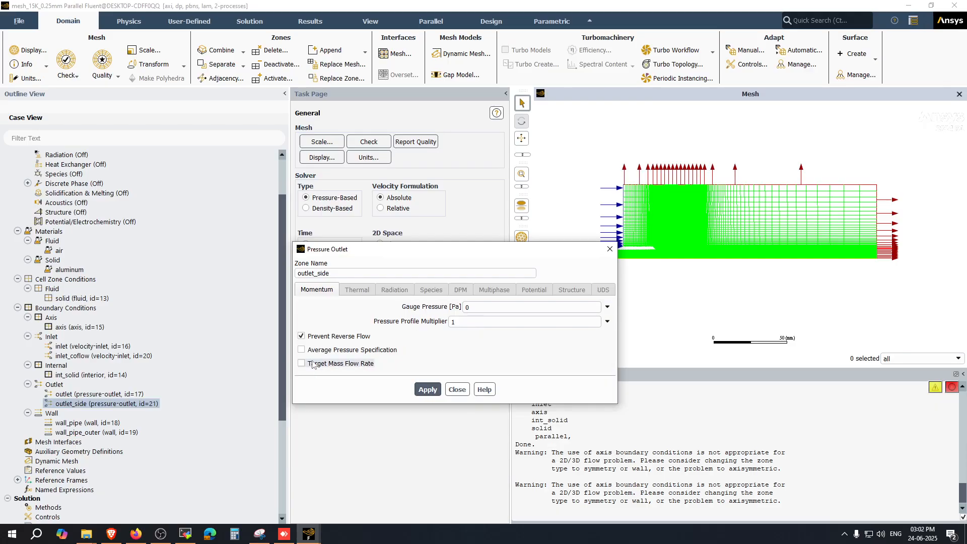
click(323, 338)
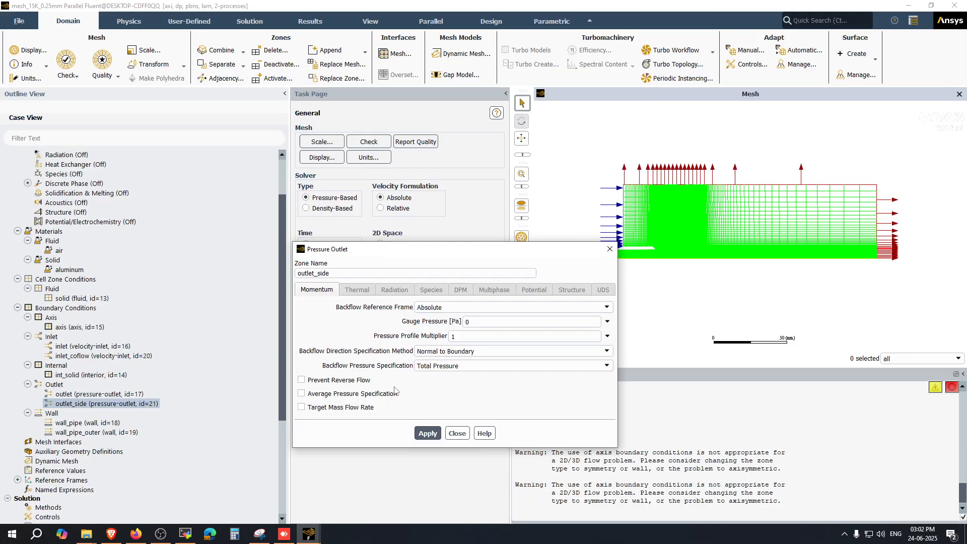
click(457, 434)
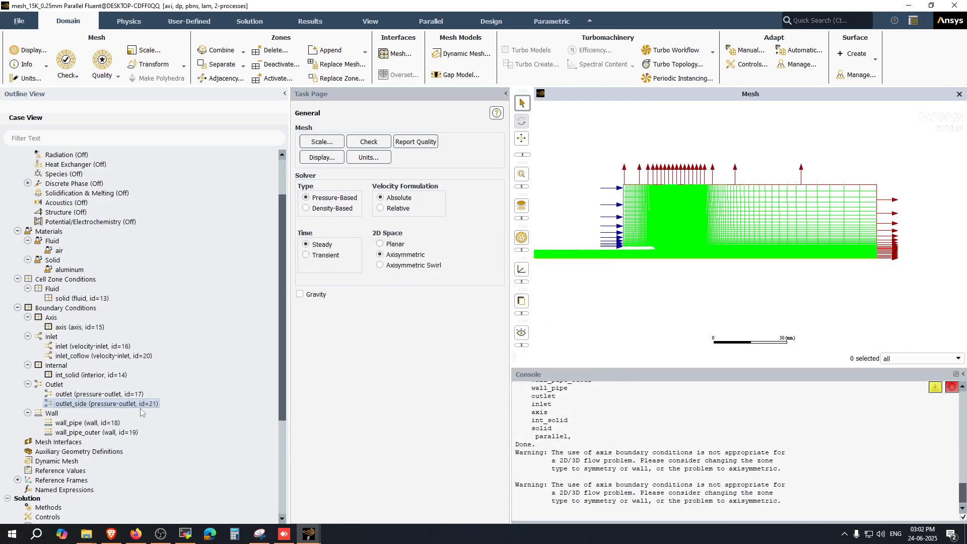
Step: Open the solution methods and set the pressure-velocity coupling scheme to SIMPLE
scroll(96, 392, down, 3)
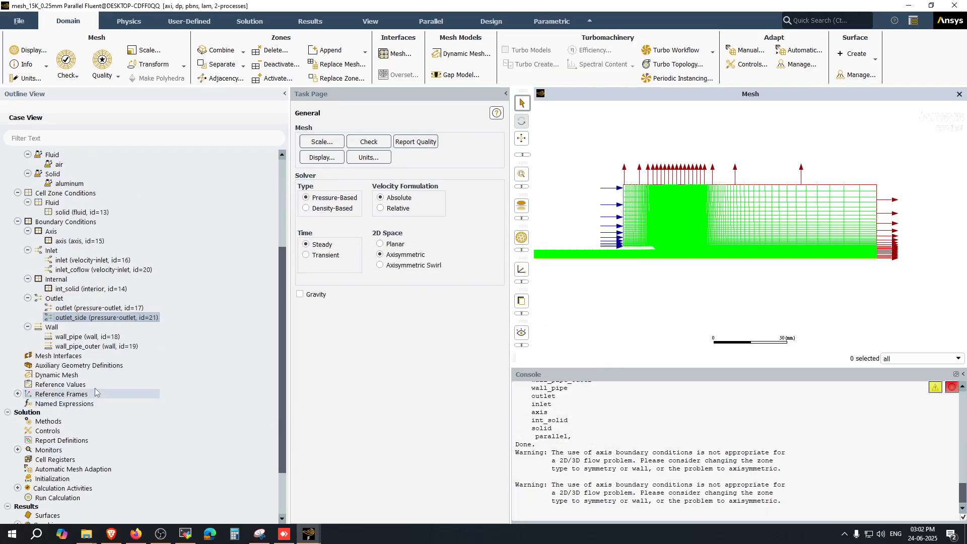
click(97, 341)
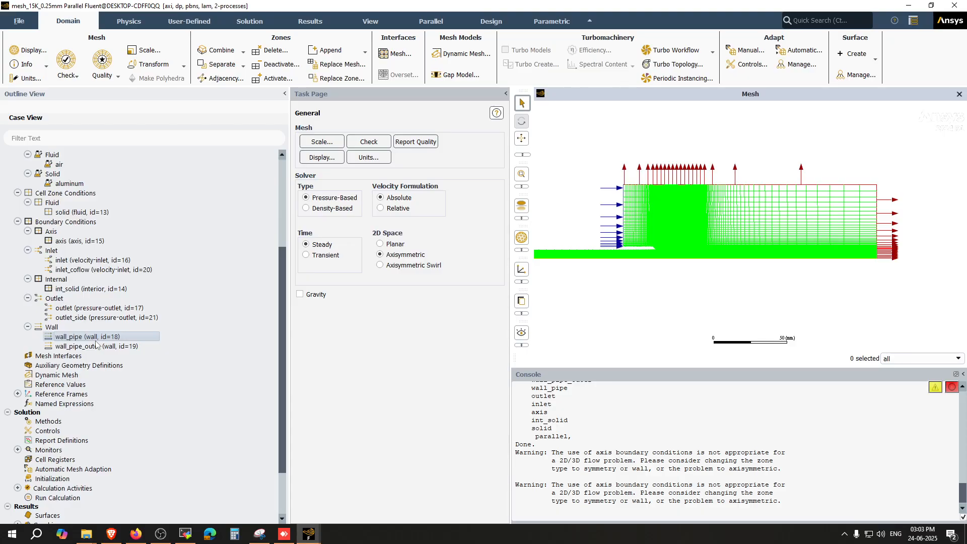
click(17, 394)
click(56, 431)
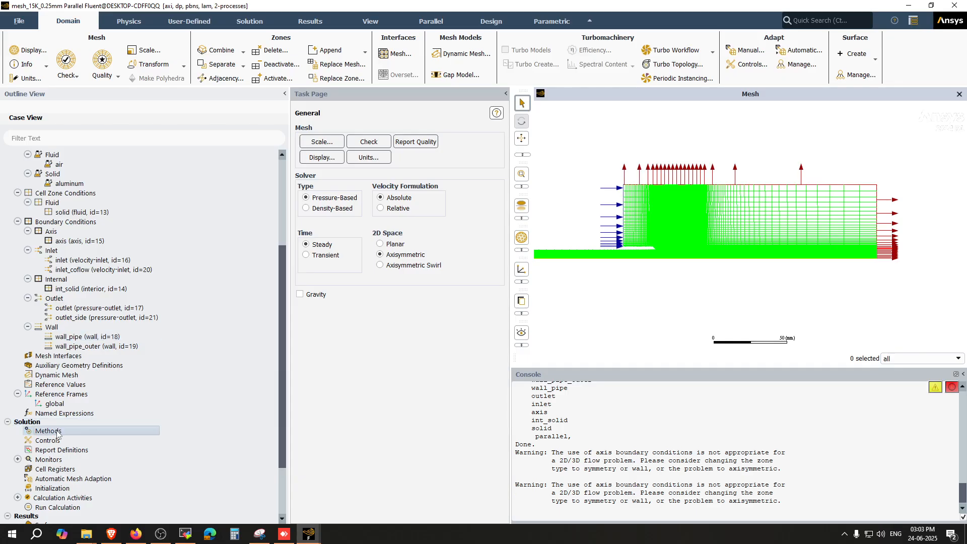
scroll(60, 413, down, 3)
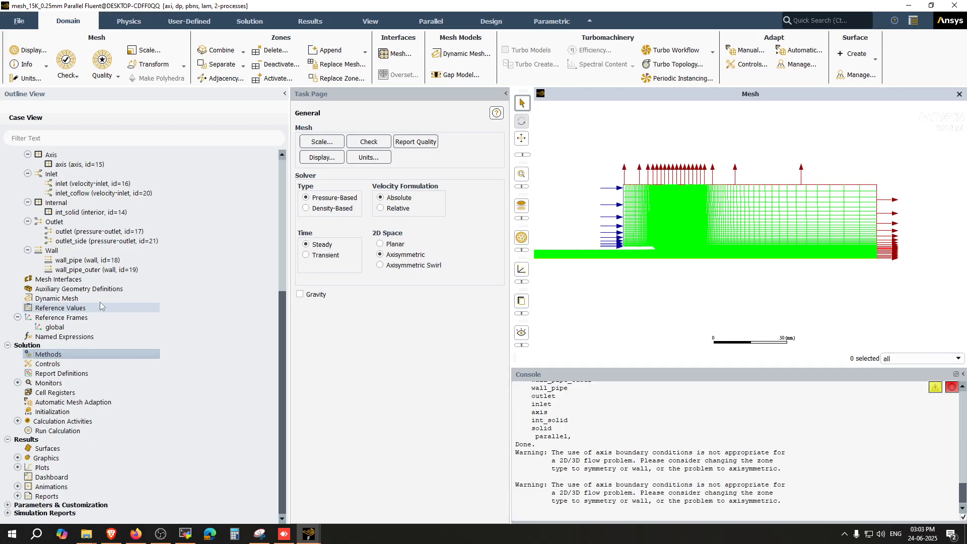
click(49, 355)
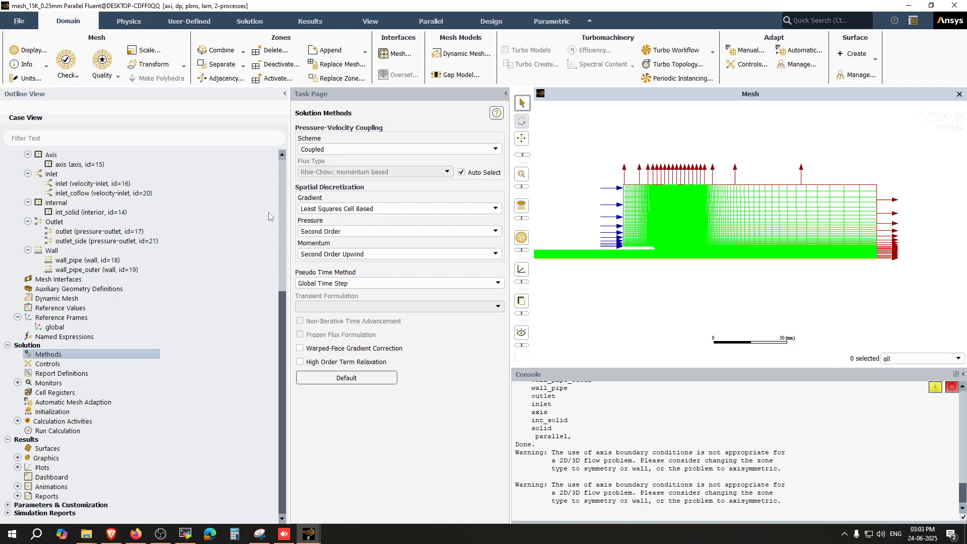
click(335, 149)
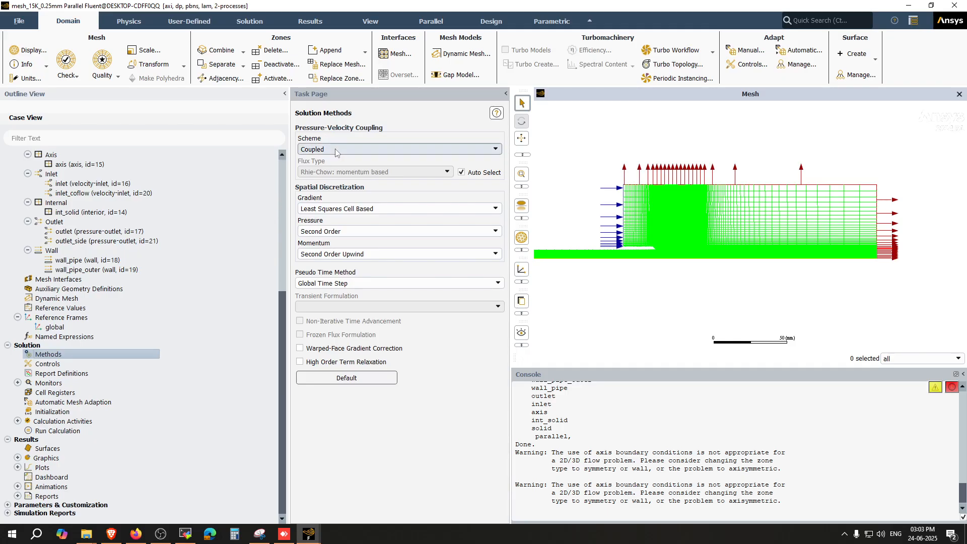
click(327, 160)
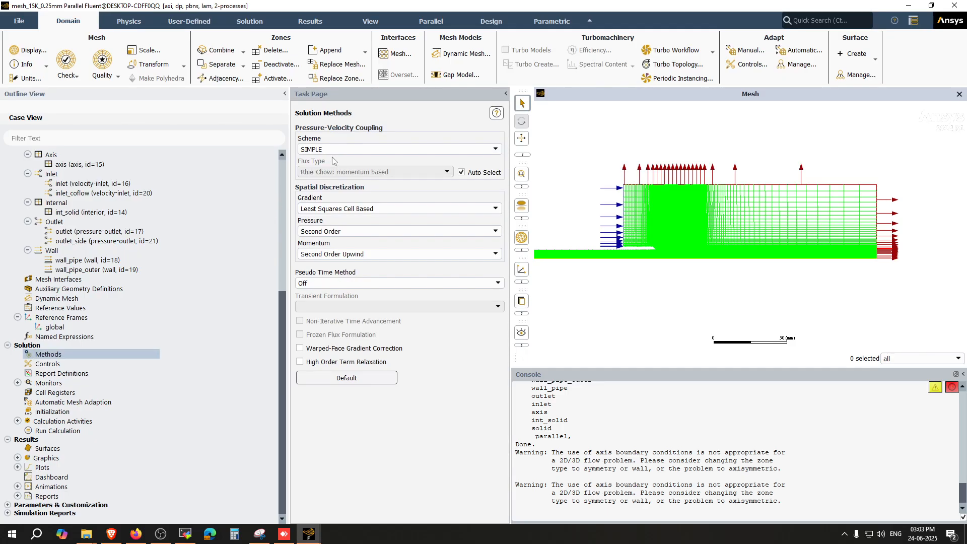
Step: Switch the pressure-velocity coupling scheme back and forth between Coupled and SIMPLE, ending on SIMPLE
click(362, 150)
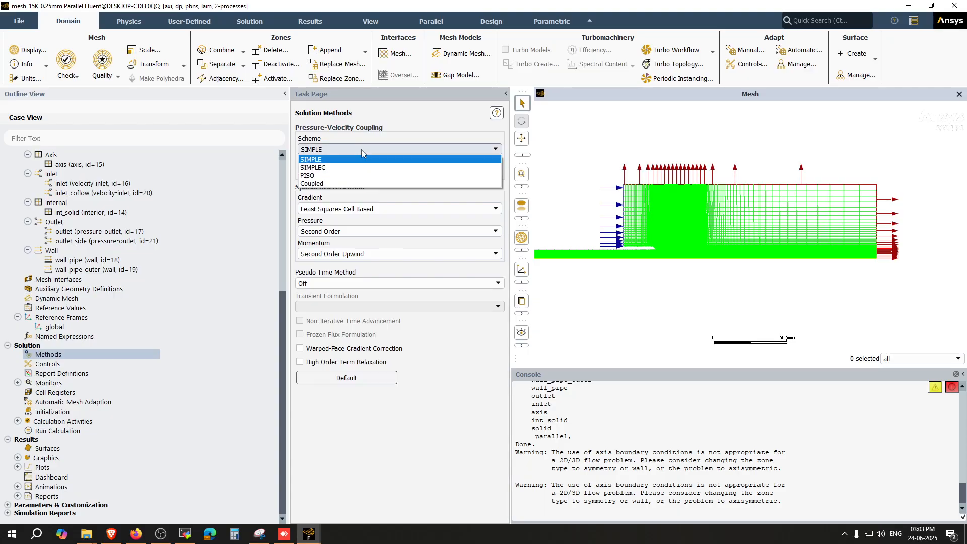
click(361, 150)
click(362, 150)
click(331, 183)
click(331, 149)
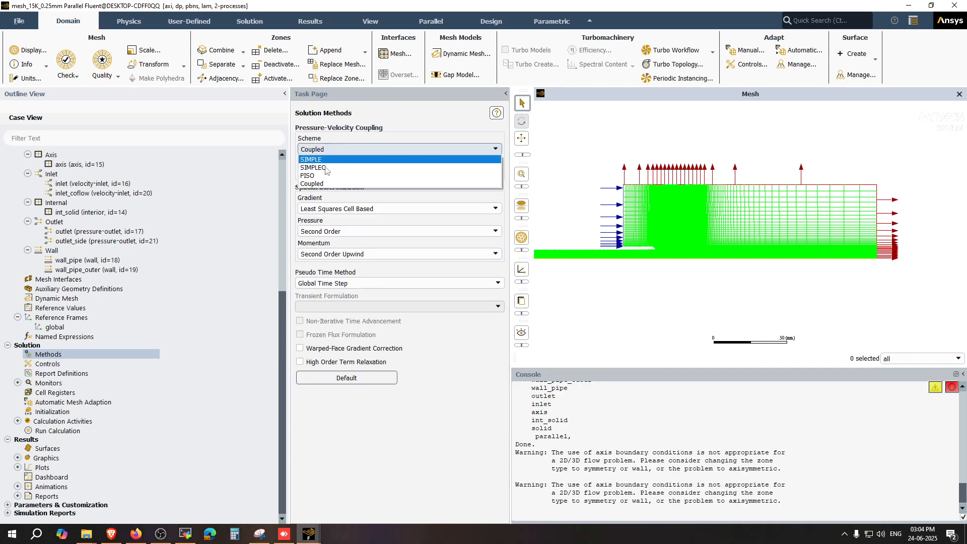
click(346, 144)
click(346, 146)
click(328, 160)
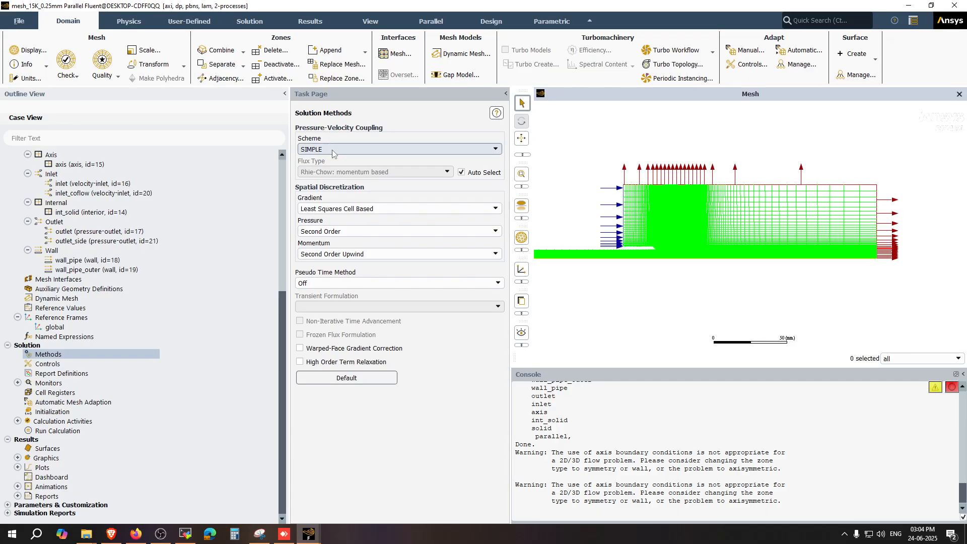
click(332, 150)
click(324, 183)
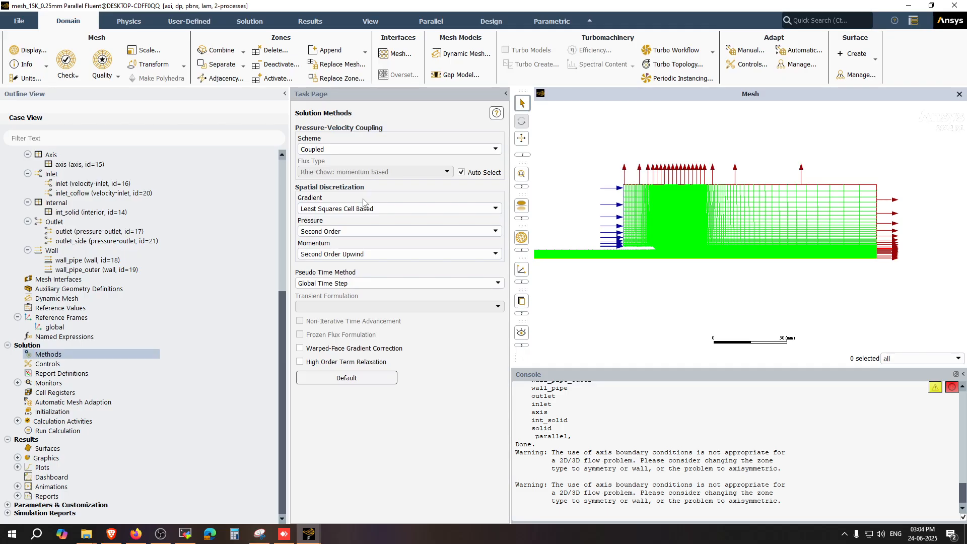
click(350, 150)
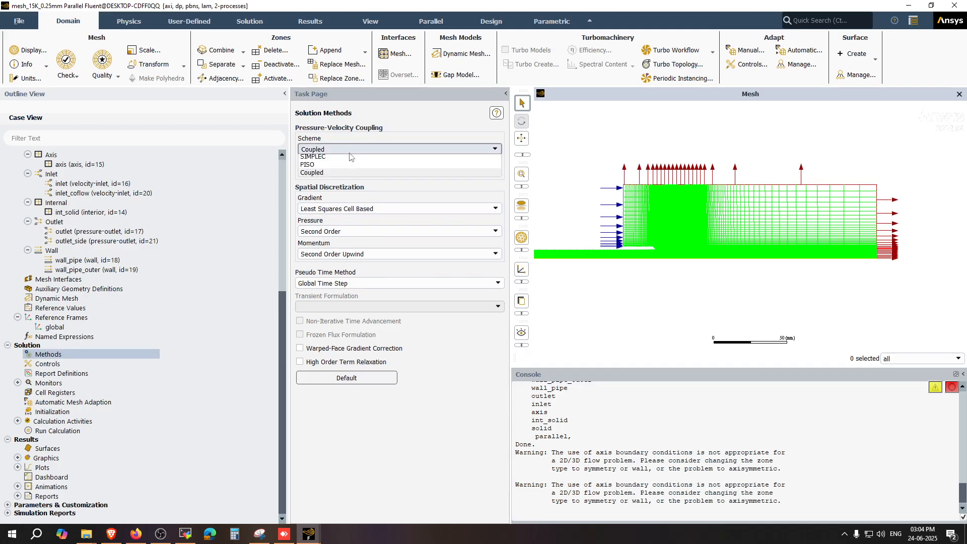
click(319, 158)
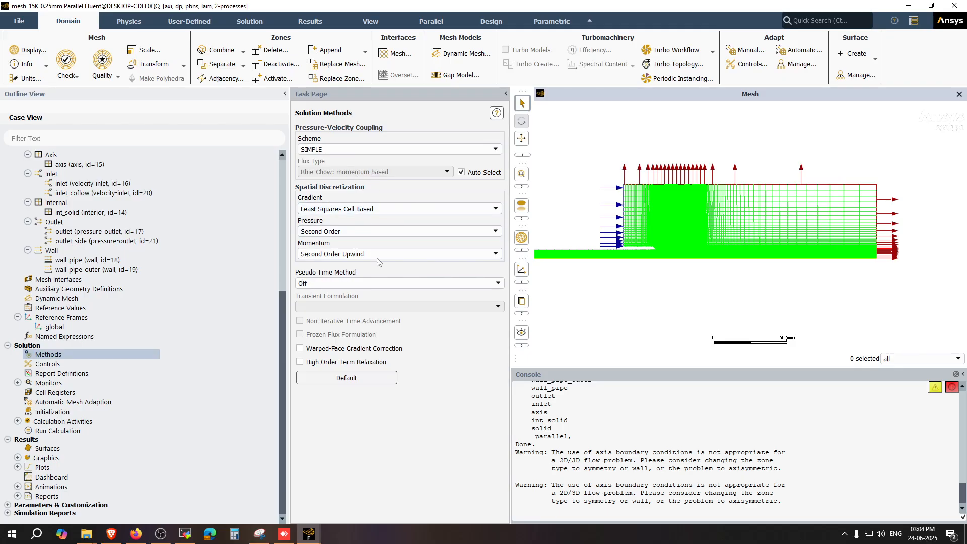
Step: Review the solution controls' under-relaxation factors and return to the solution methods
click(48, 365)
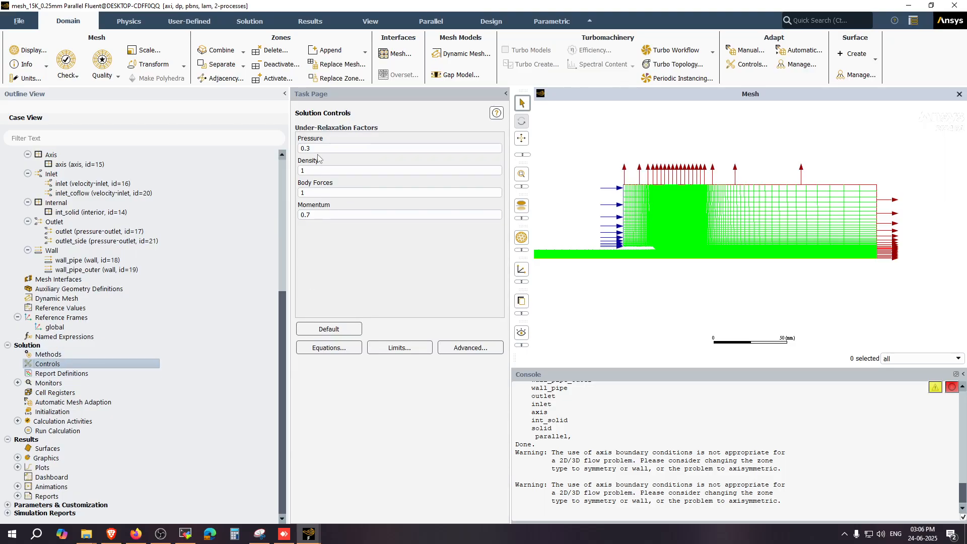
click(79, 354)
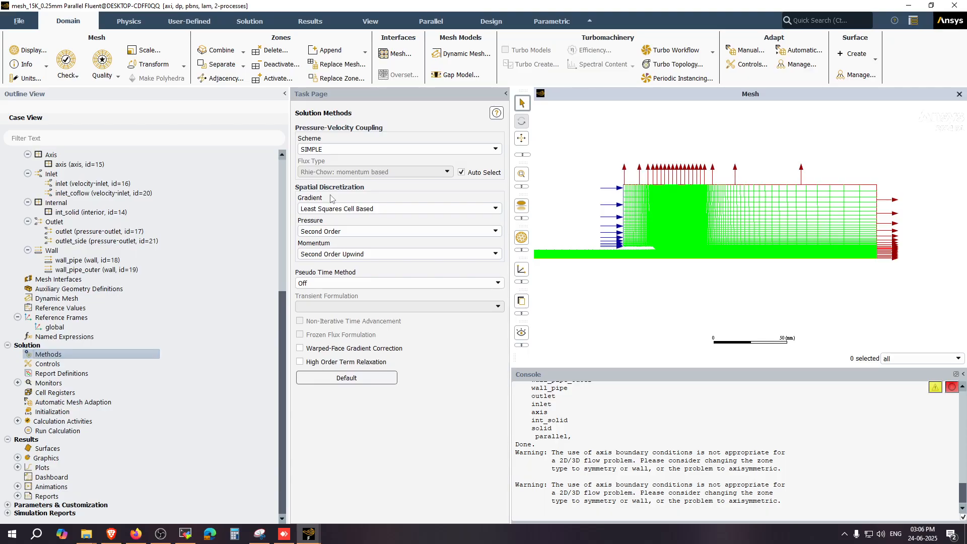
Step: Review the gradient and pressure spatial discretization options, keeping Least Squares Cell Based and Second Order
scroll(796, 227, up, 3)
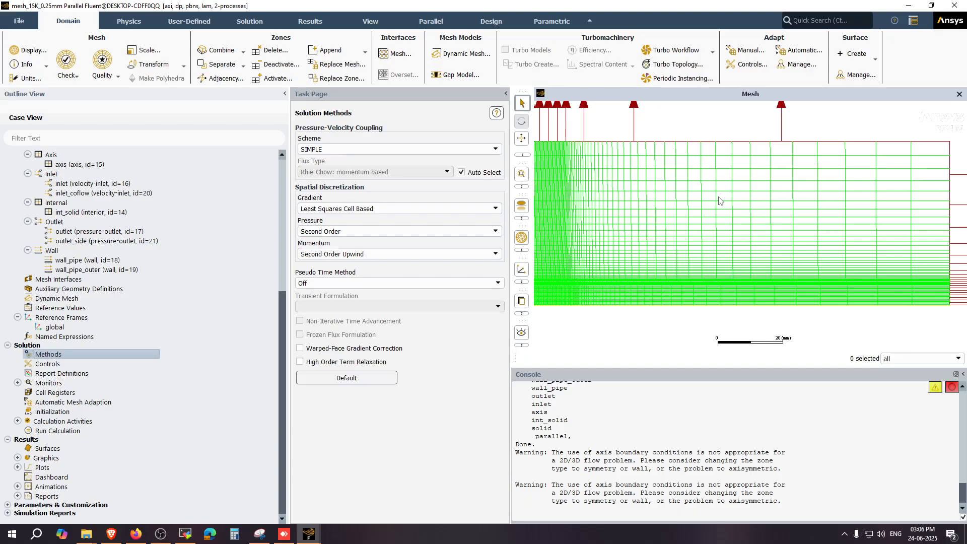
click(324, 211)
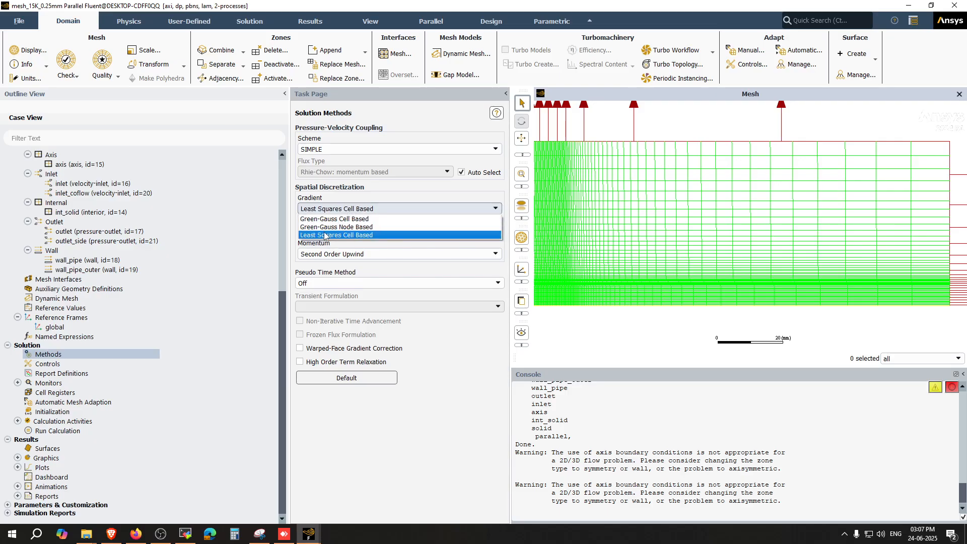
click(352, 207)
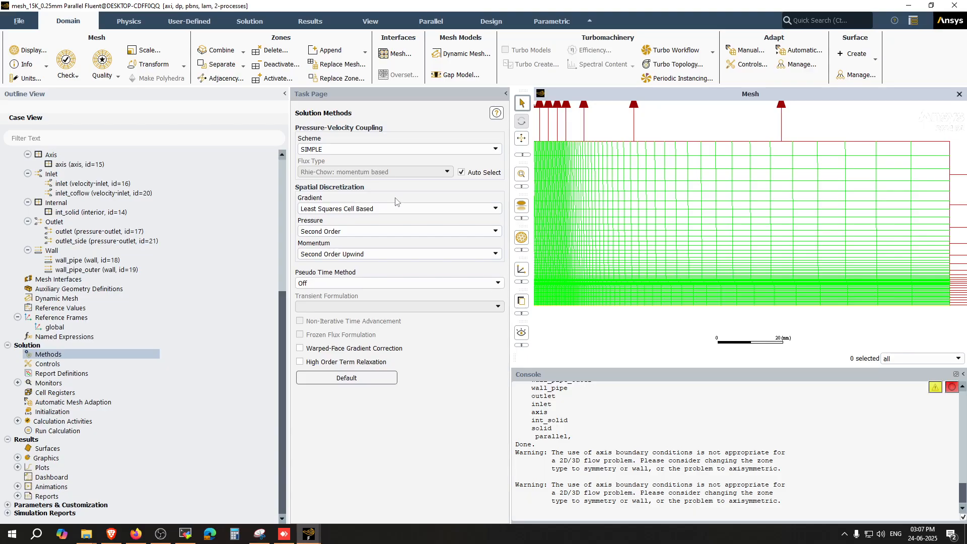
click(352, 233)
click(350, 232)
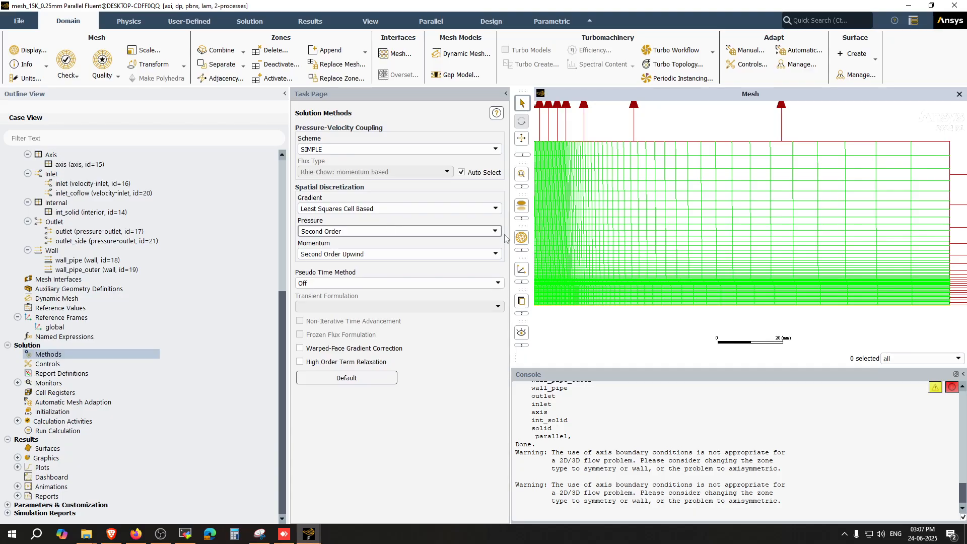
scroll(613, 231, down, 3)
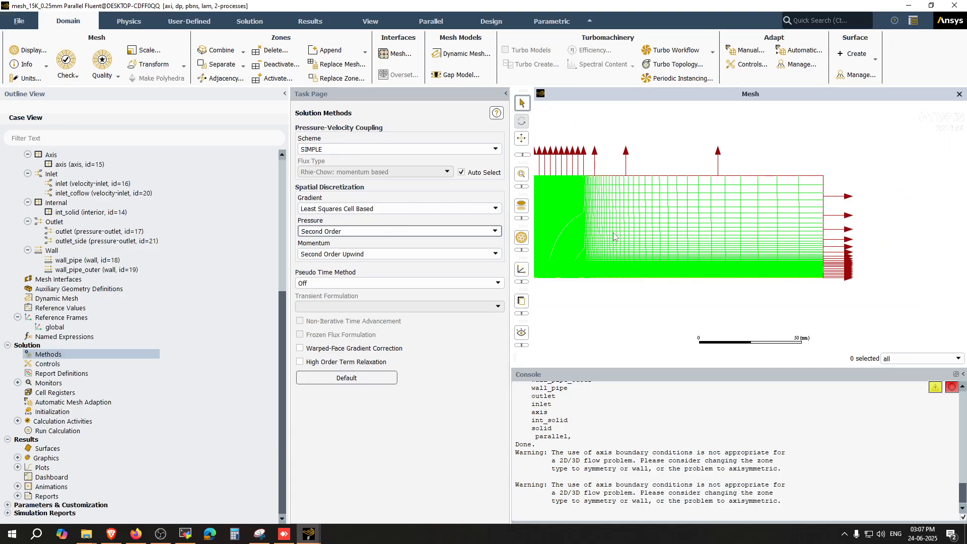
Step: Set the continuity and x-velocity residual absolute convergence criteria to 0.00001
click(74, 363)
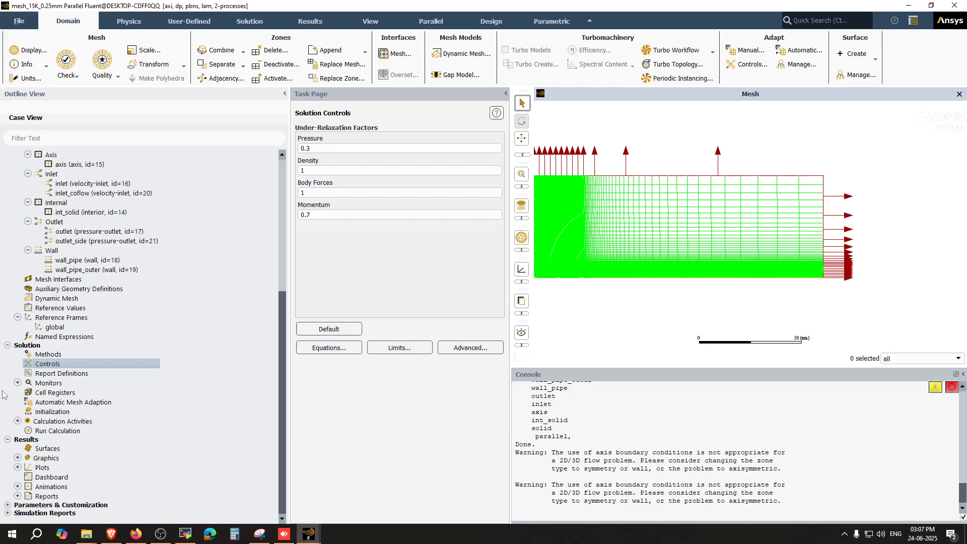
click(18, 383)
click(52, 397)
double_click(52, 397)
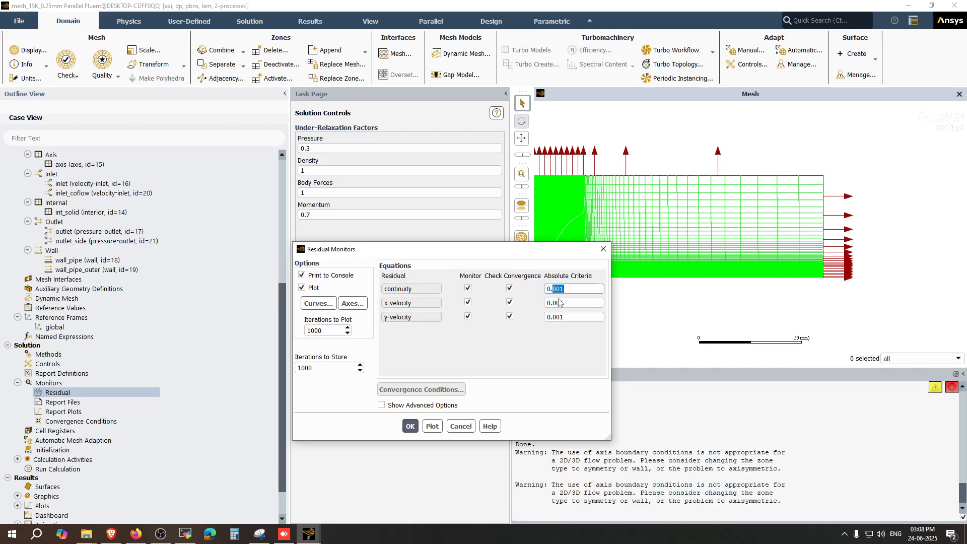
text(00)
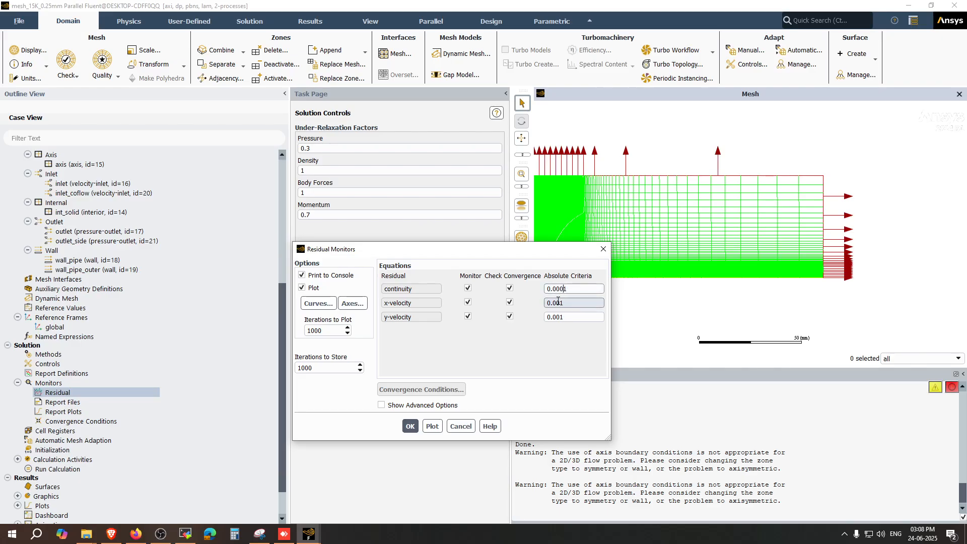
double_click(558, 303)
text(00001)
click(410, 426)
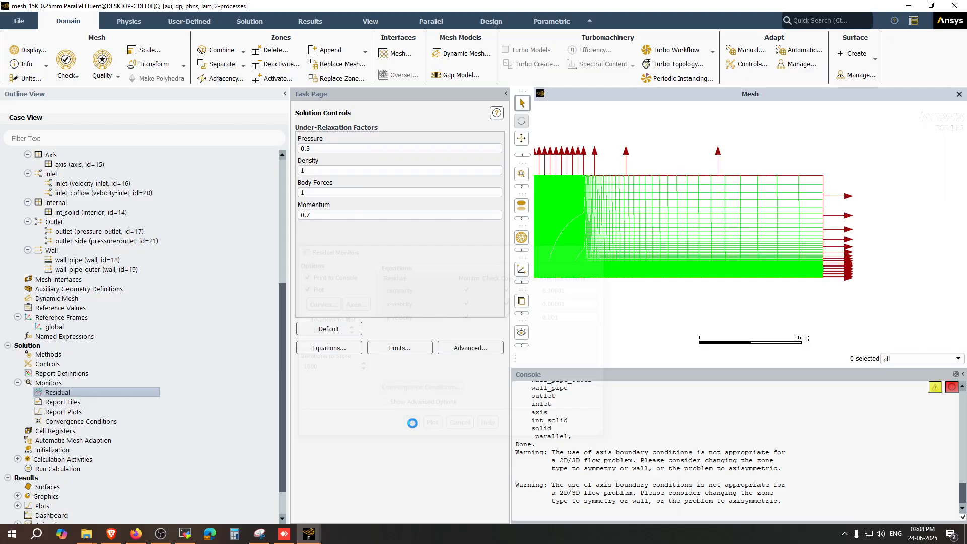
Step: Initialize the solution using Standard Initialization computed from the inlet
click(18, 460)
click(45, 450)
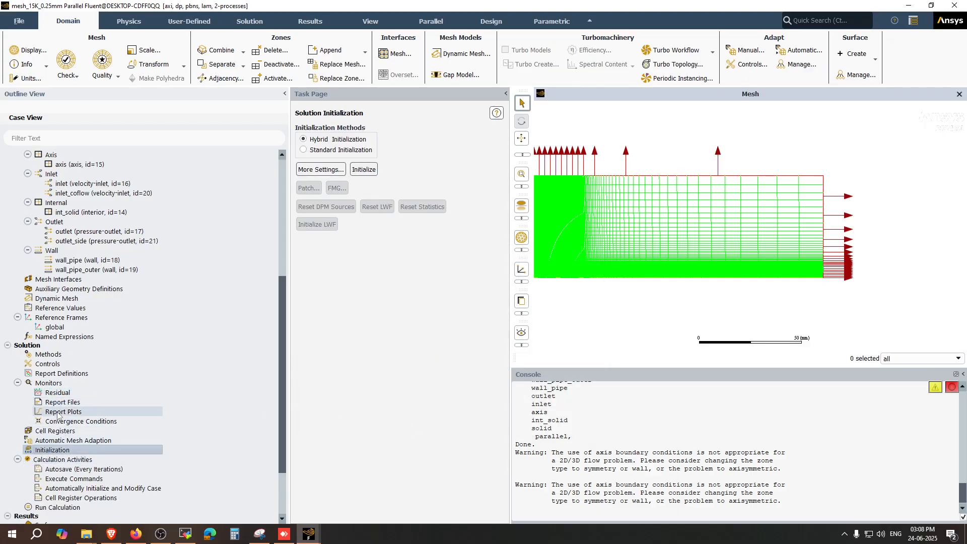
click(328, 150)
click(373, 173)
click(357, 192)
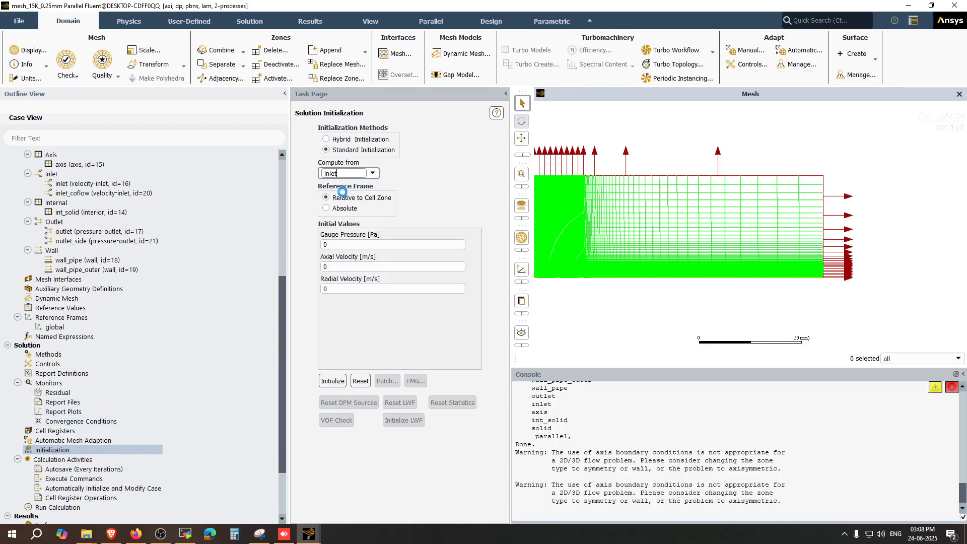
click(329, 384)
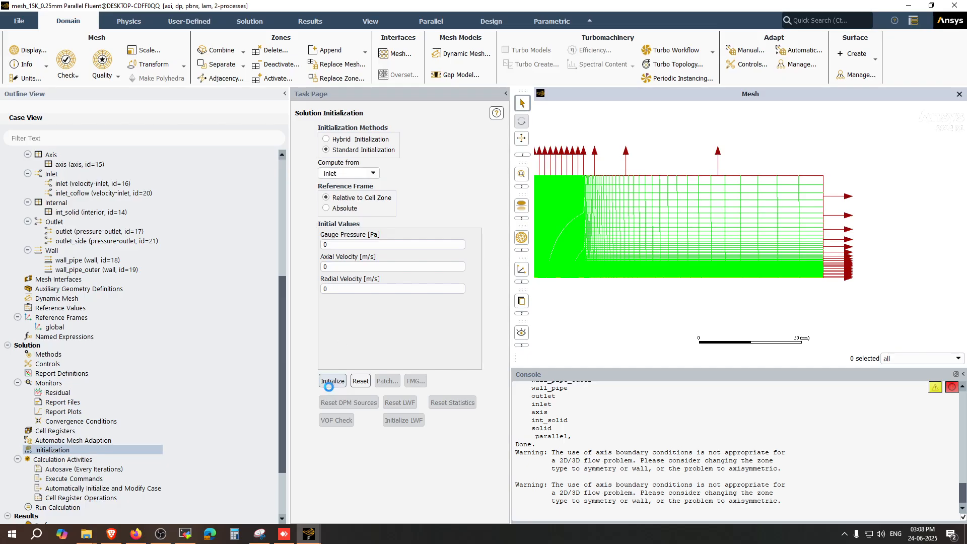
Step: Run the calculation with 10000 iterations and acknowledge its completion
scroll(127, 403, down, 4)
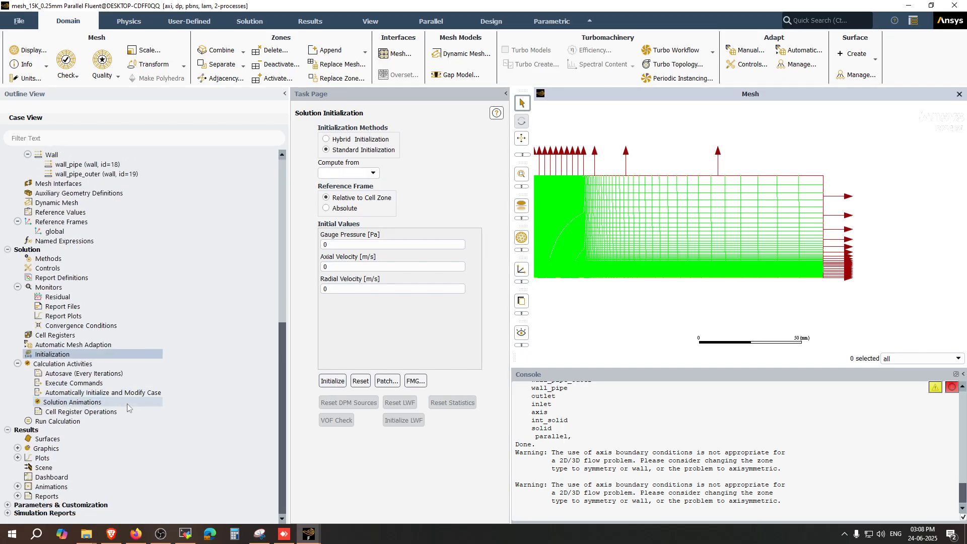
click(56, 422)
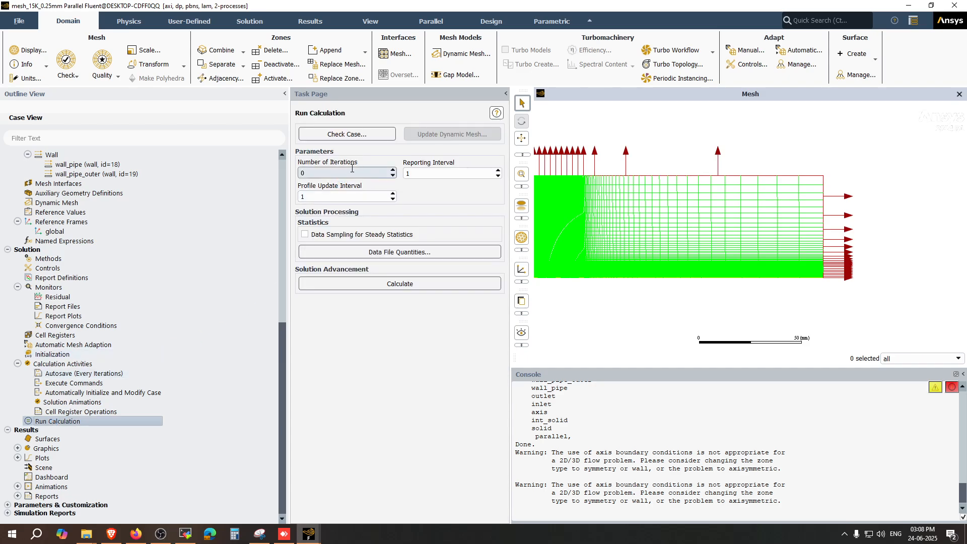
double_click(352, 170)
text(10000)
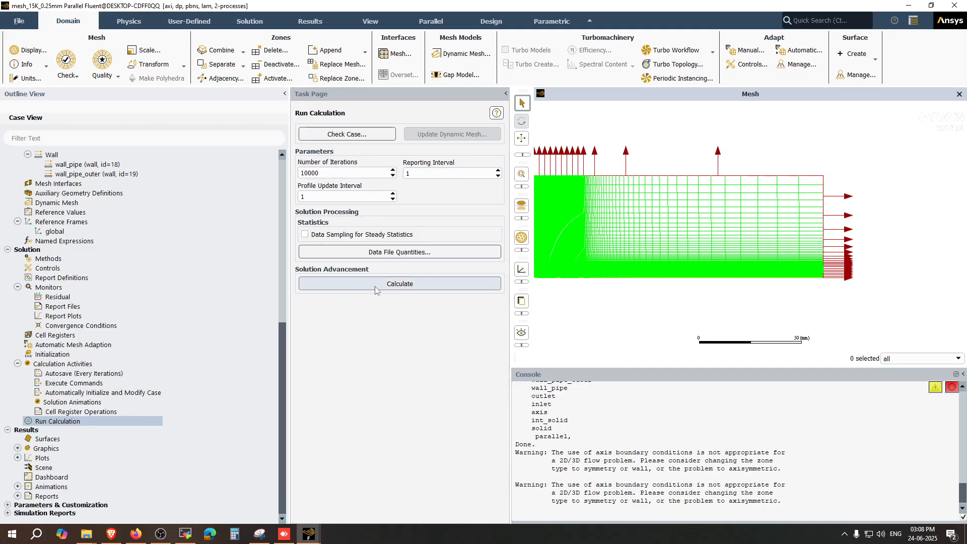
click(375, 286)
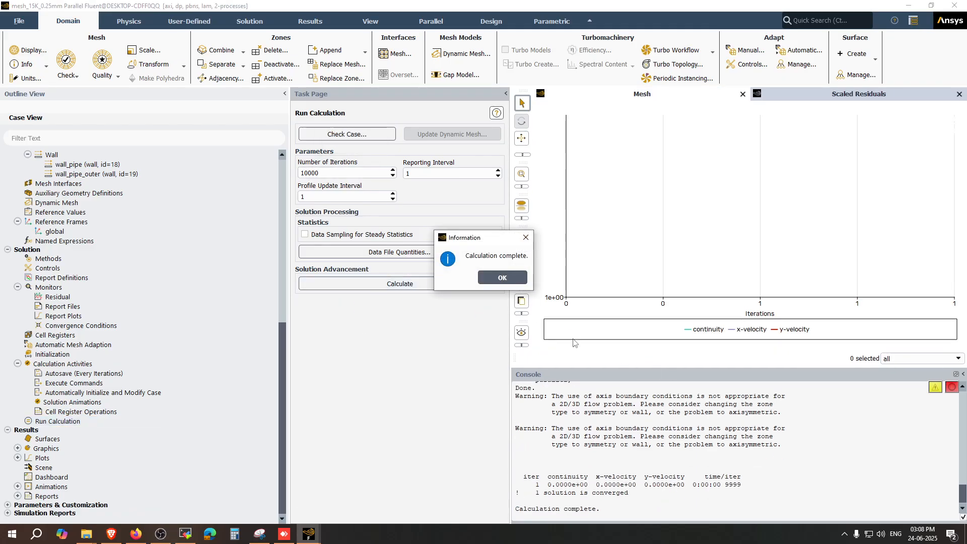
click(503, 278)
Step: Change the inlet's velocity magnitude and apply it
scroll(66, 214, up, 4)
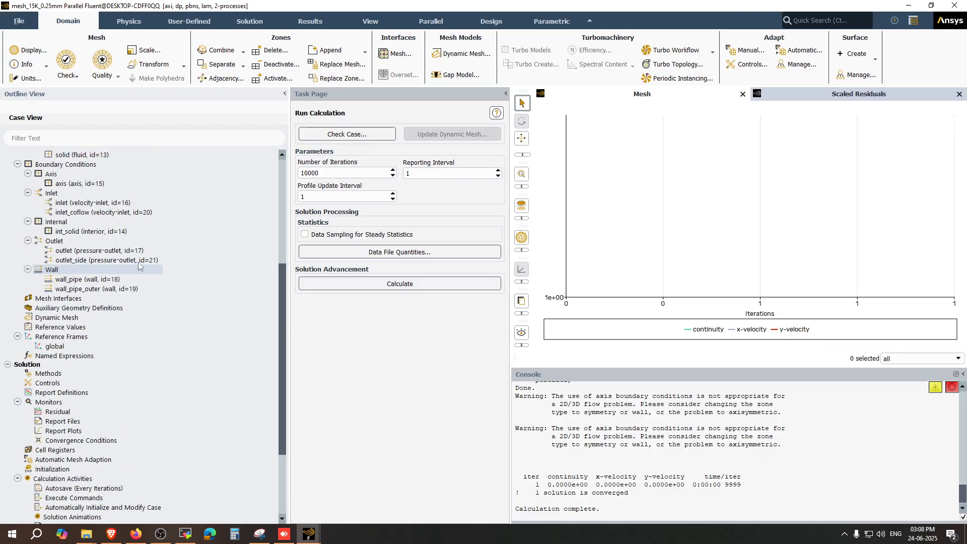
double_click(67, 202)
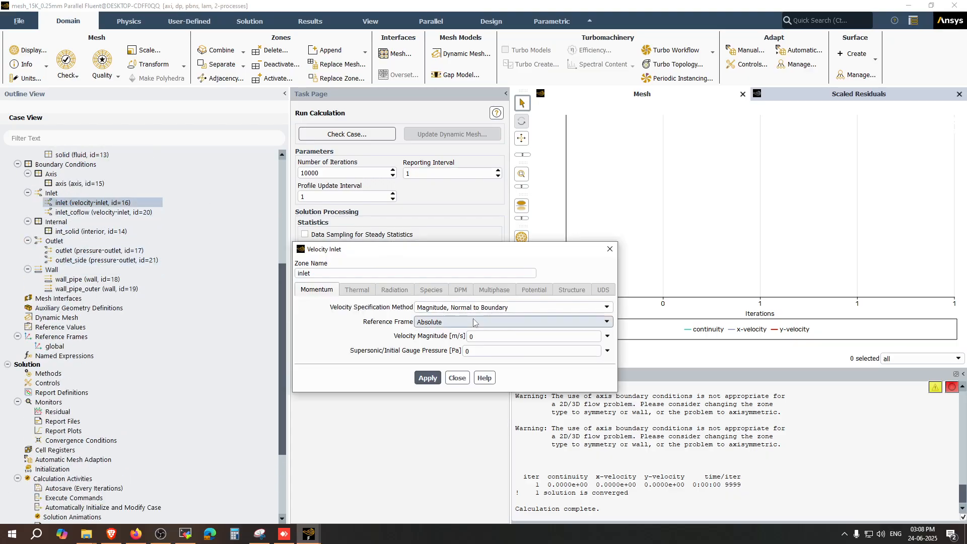
click(488, 337)
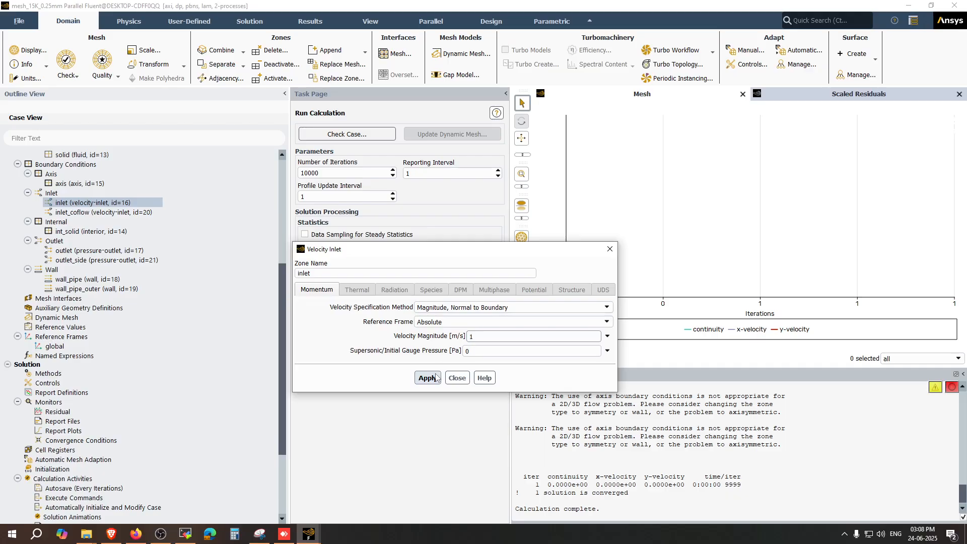
text(5)
click(428, 378)
click(448, 377)
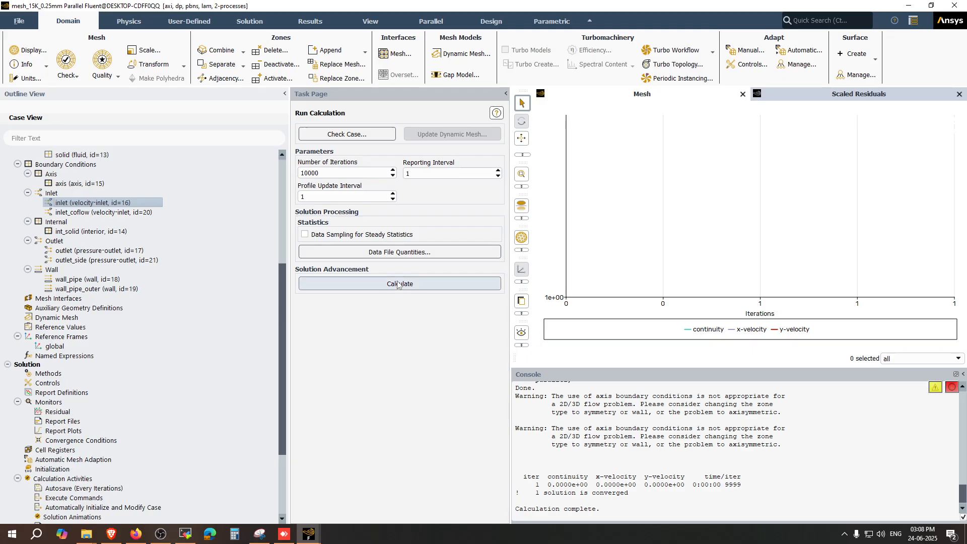
Step: Start the calculation and stop it after a few iterations
click(403, 284)
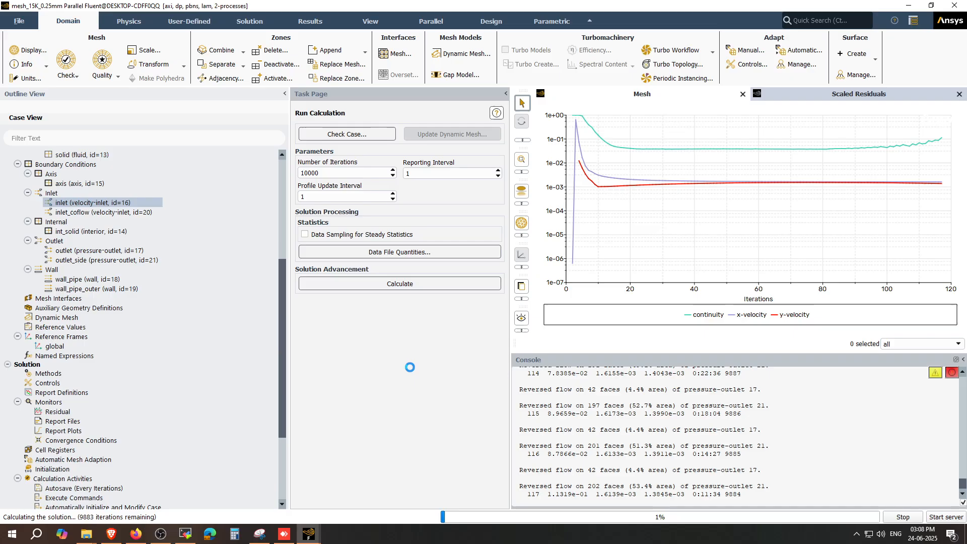
click(904, 517)
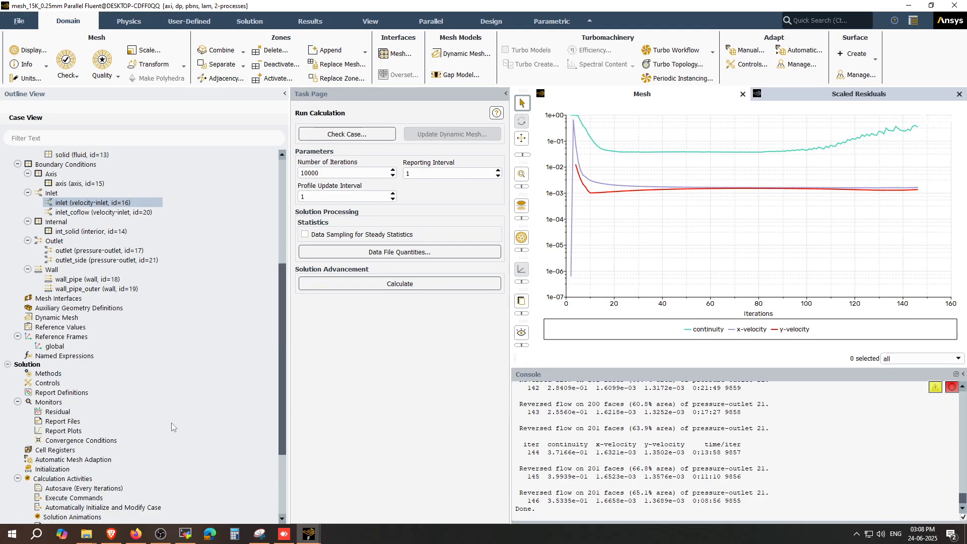
Step: Set autosave to save data every 250 iterations and save associated case files each time
scroll(171, 422, down, 4)
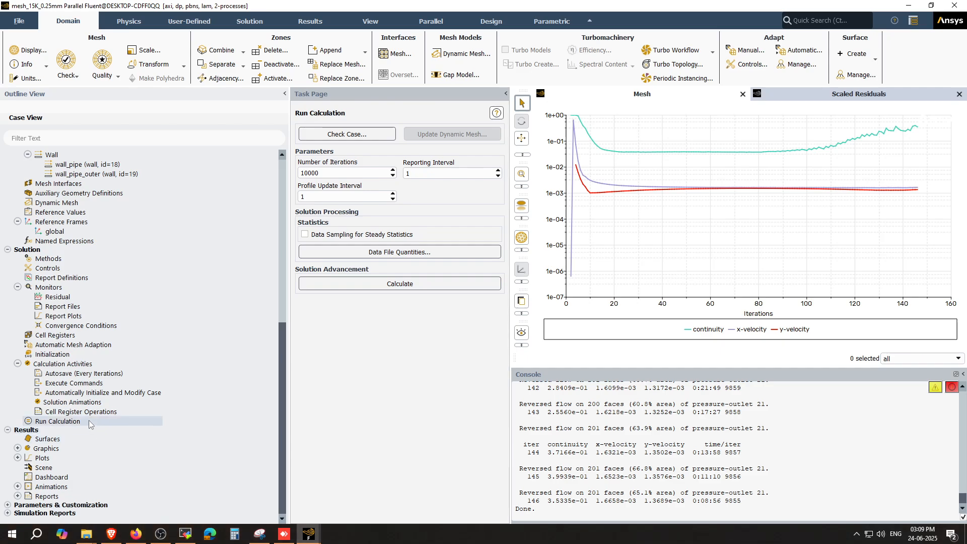
right_click(81, 376)
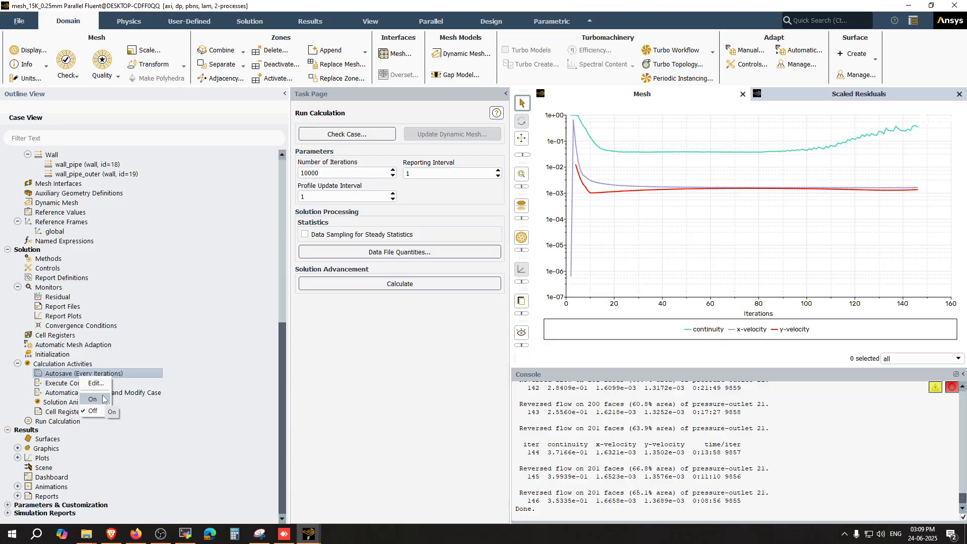
click(103, 397)
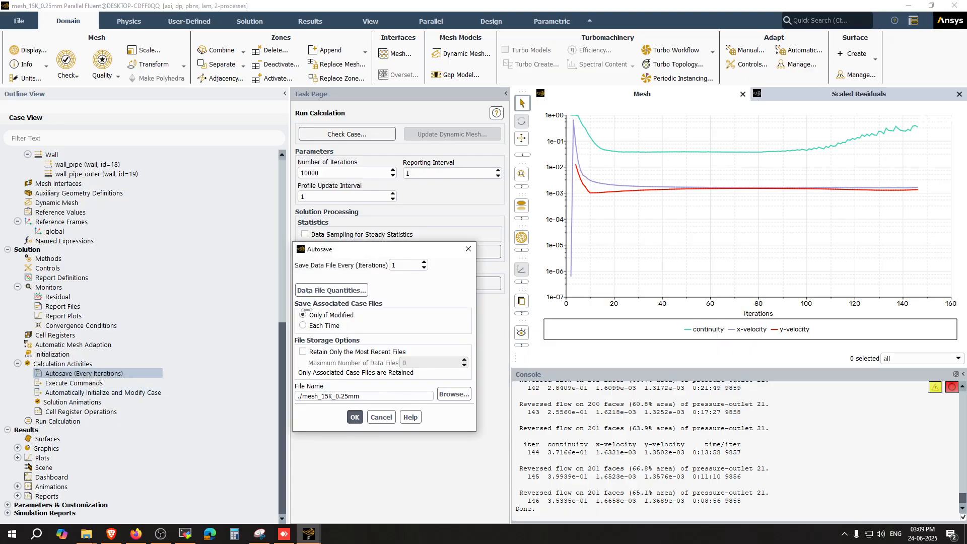
double_click(406, 265)
double_click(411, 260)
text(5)
text(2500)
key(BackSpace)
double_click(402, 266)
click(402, 289)
click(327, 325)
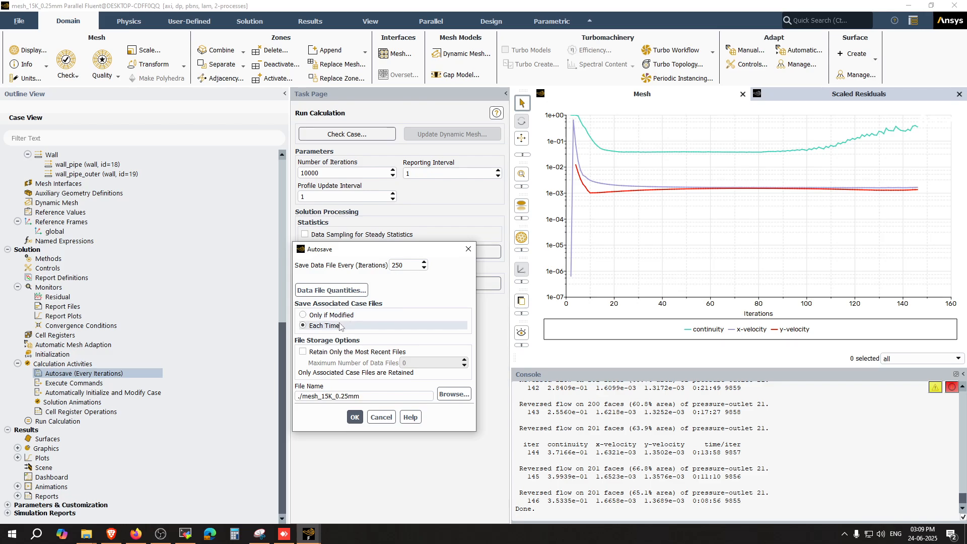
Step: Retain only the 2 most recent autosave data files and confirm the autosave settings
click(306, 352)
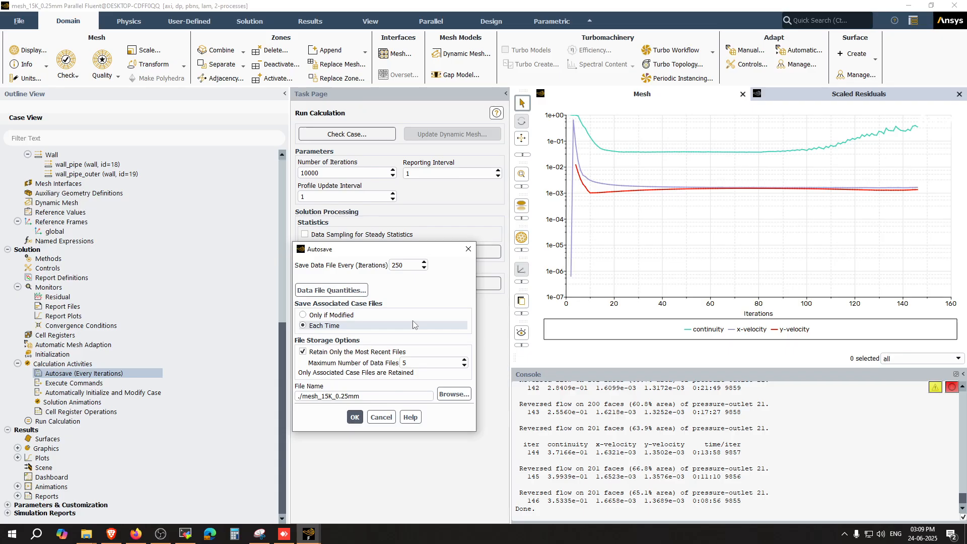
click(422, 362)
double_click(422, 363)
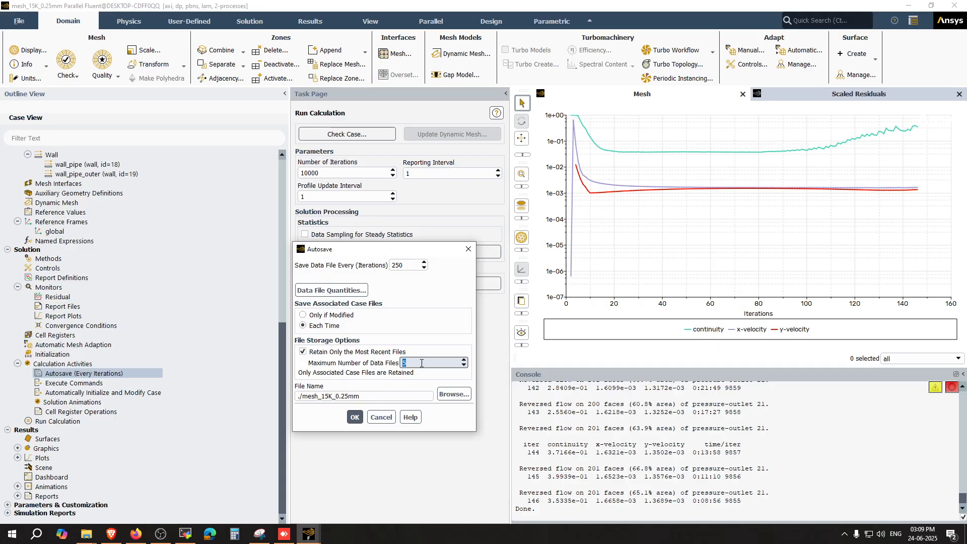
text(2)
click(453, 394)
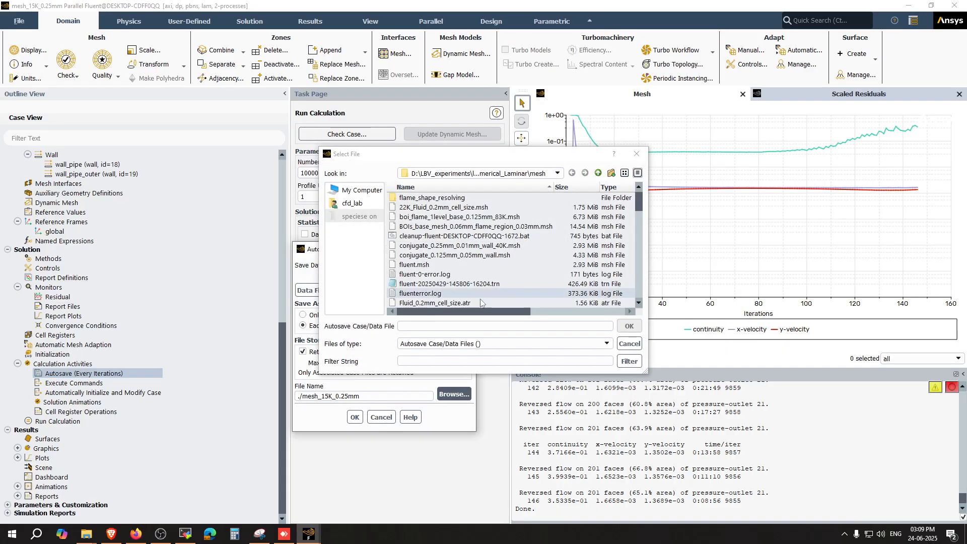
click(443, 327)
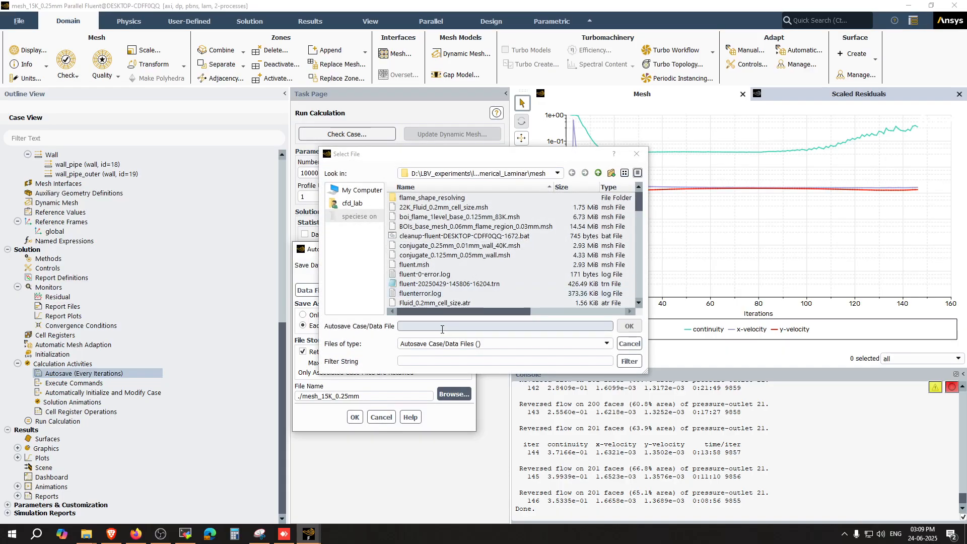
scroll(474, 257, down, 4)
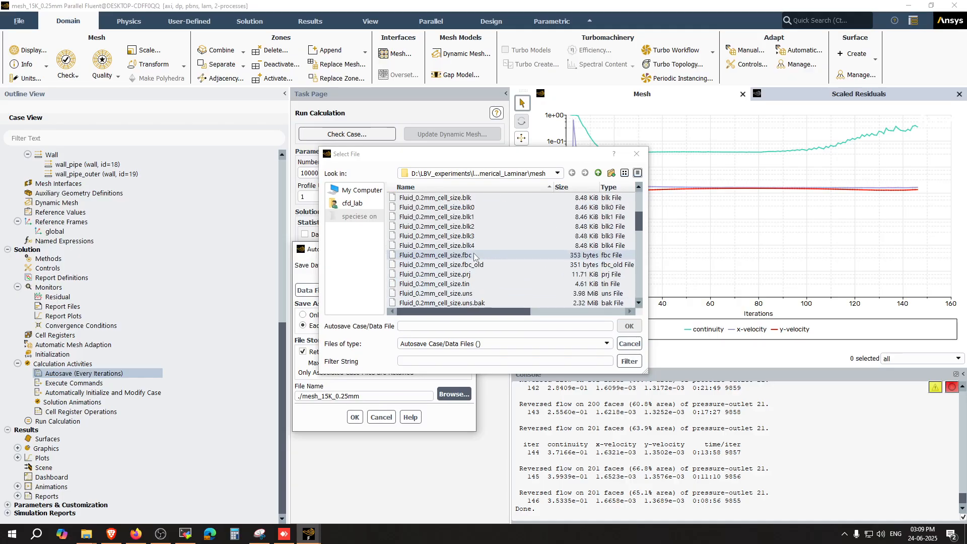
click(630, 344)
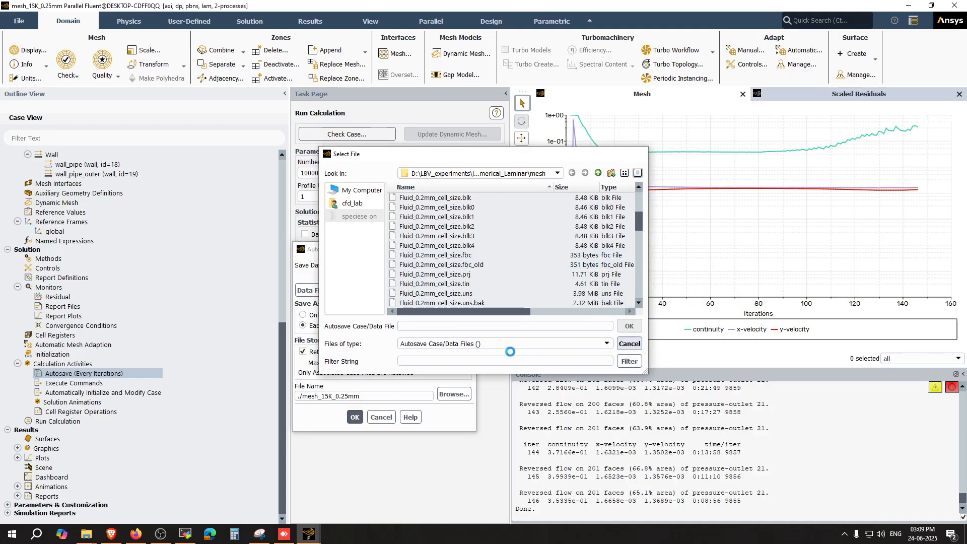
click(355, 417)
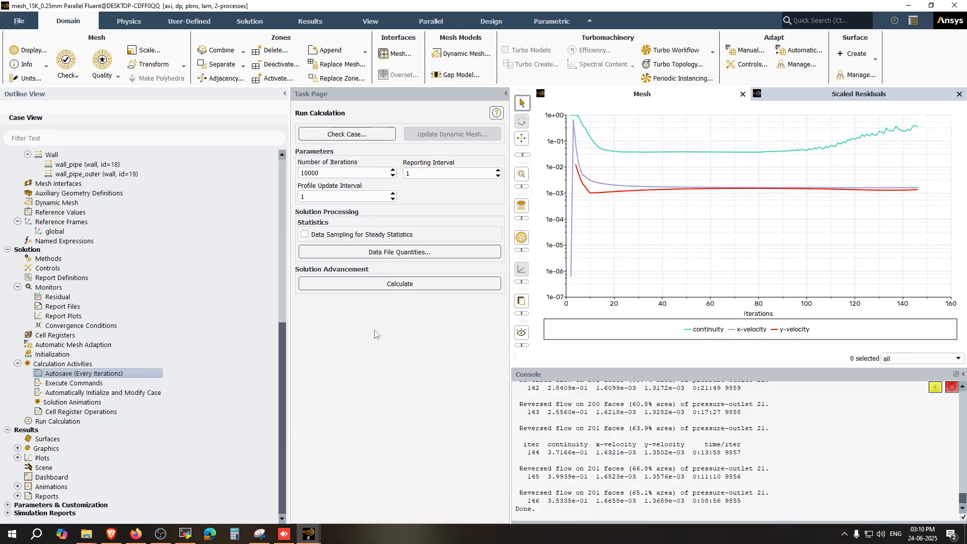
Step: Restart the calculation and stop it again
click(393, 285)
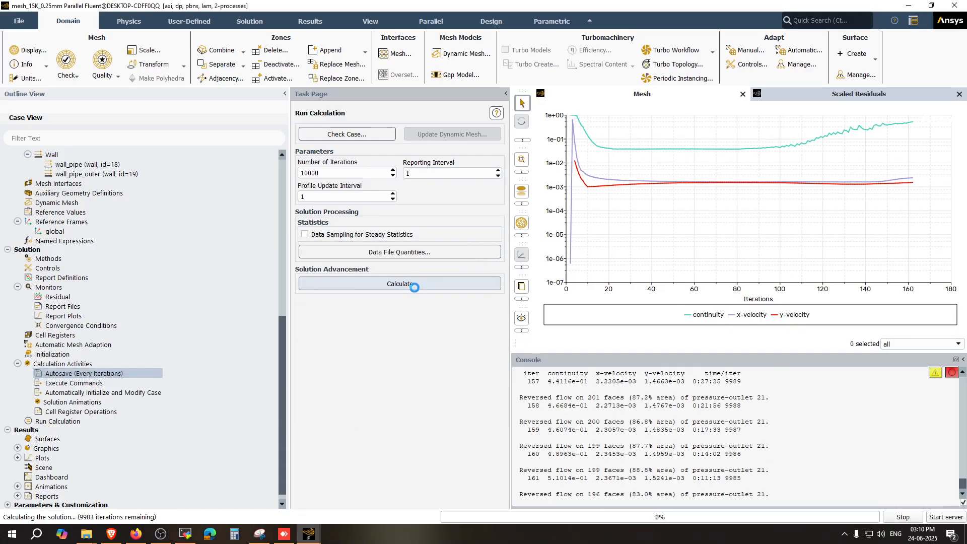
click(906, 519)
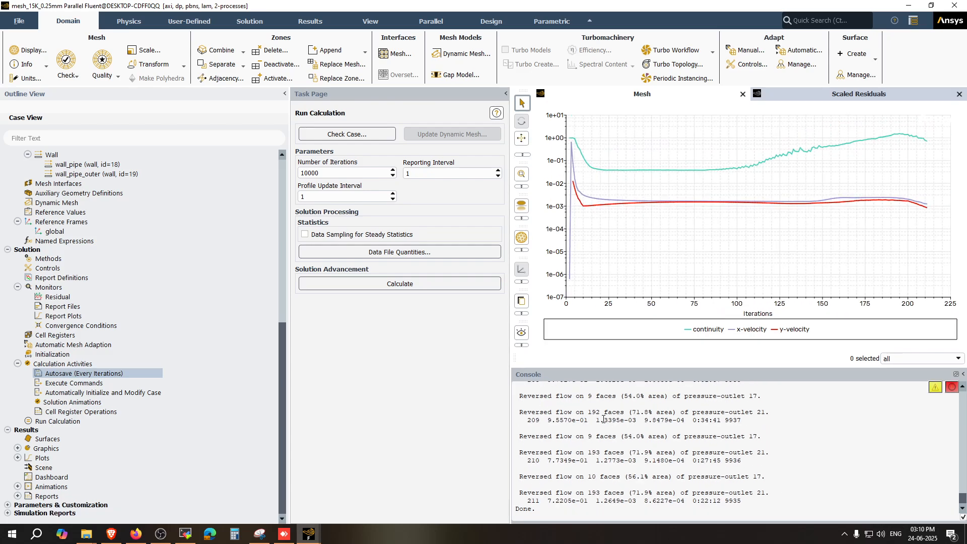